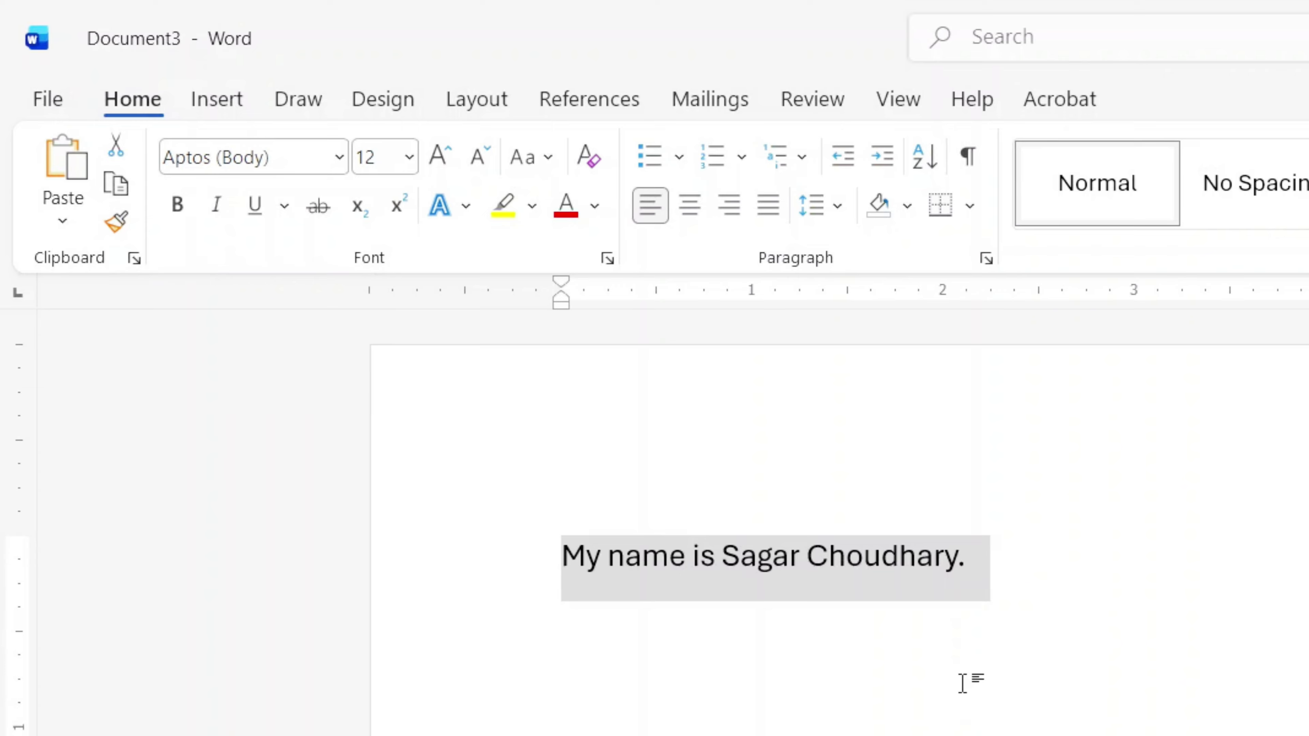
- Paste two more copies of the name sentence, one four lines below the original and one in the gap between them
key("Return")
key("Return")
key("Return")
key("Return")
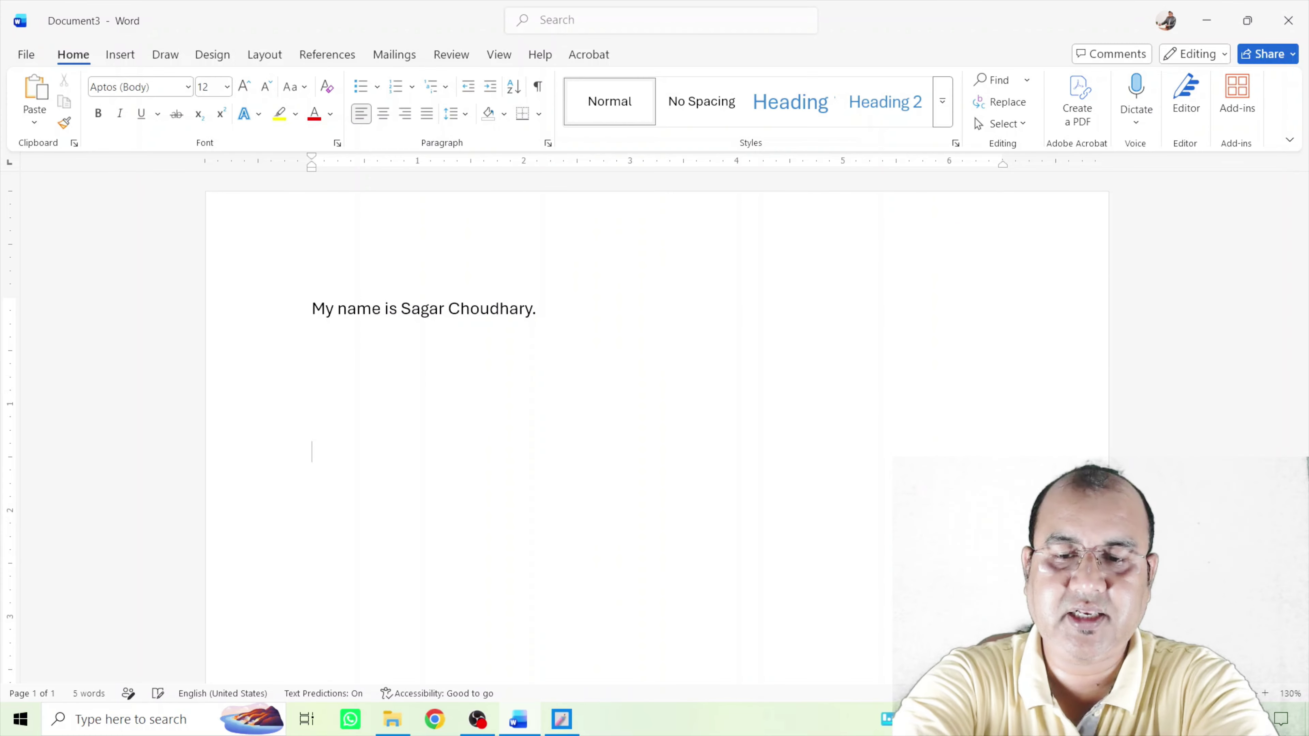
type("My name is Sagar Choudhary.")
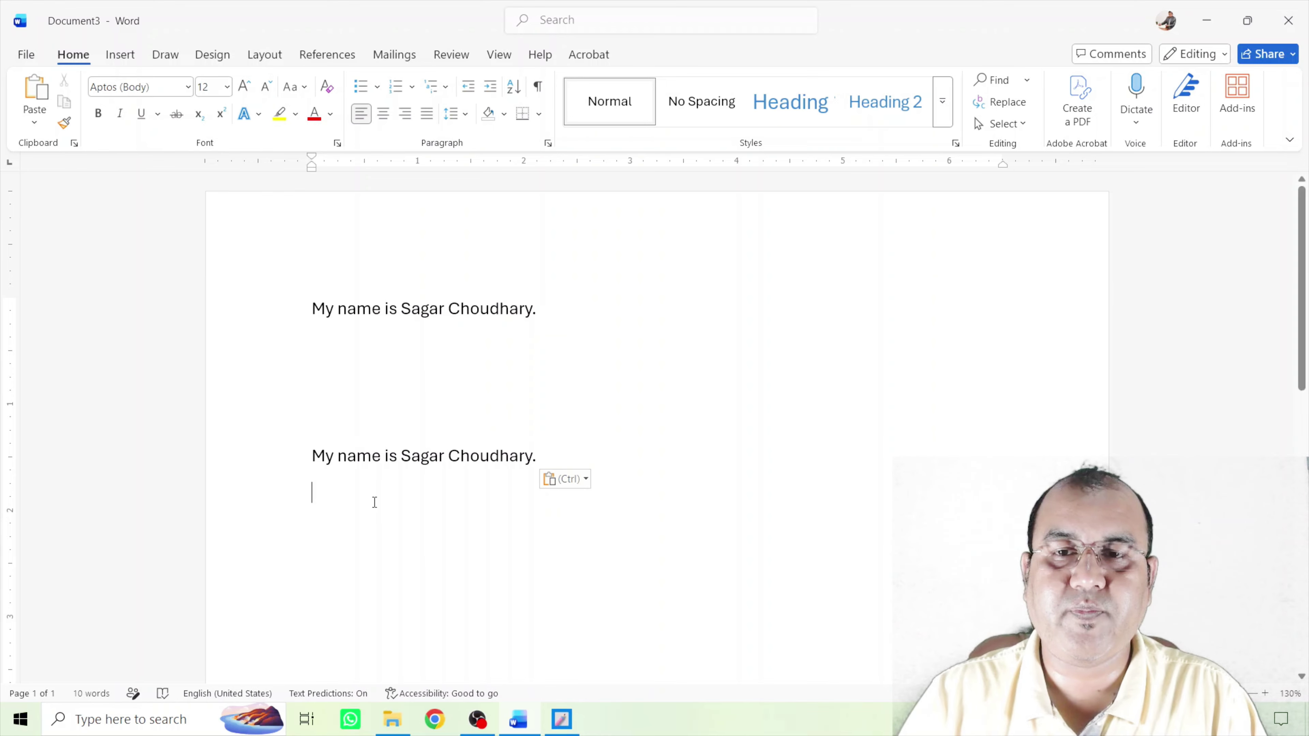
left_click(341, 393)
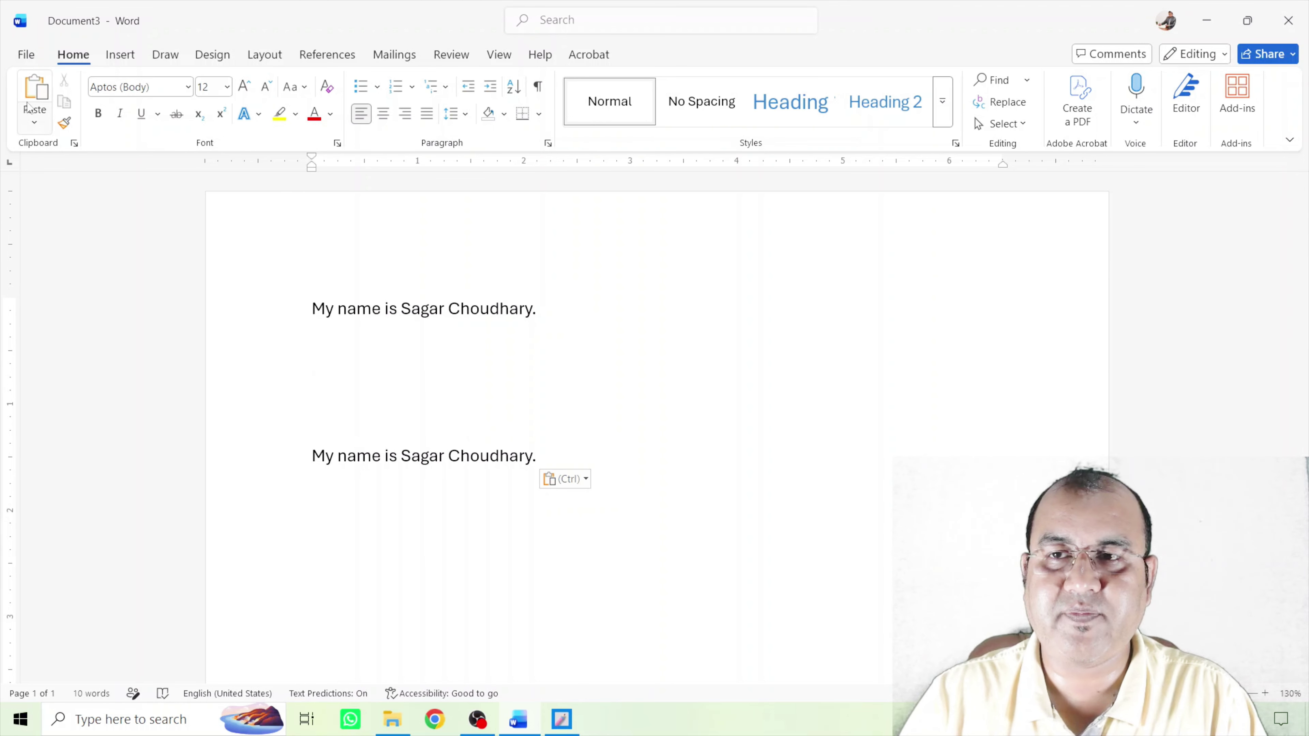
left_click(48, 137)
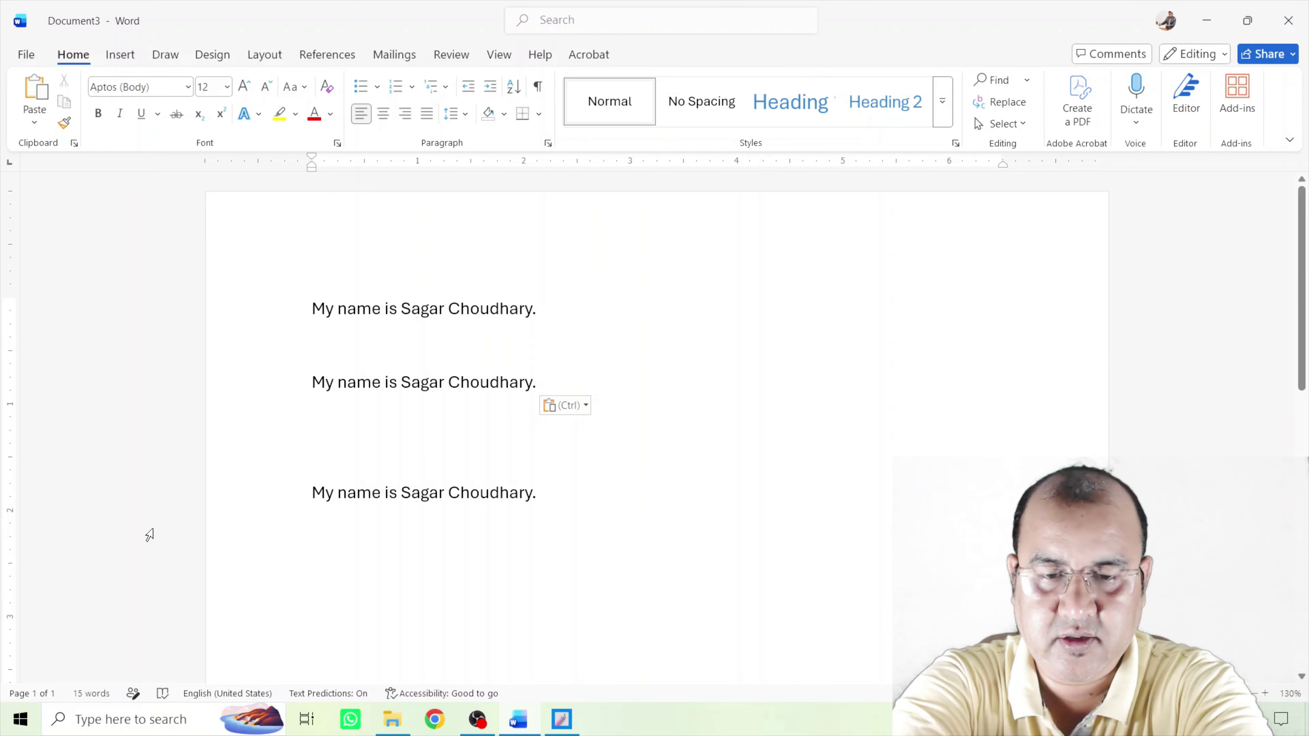
- Write "I am 35 years old." below the second name sentence, and move it by cut and paste to directly below the first
type("I am ")
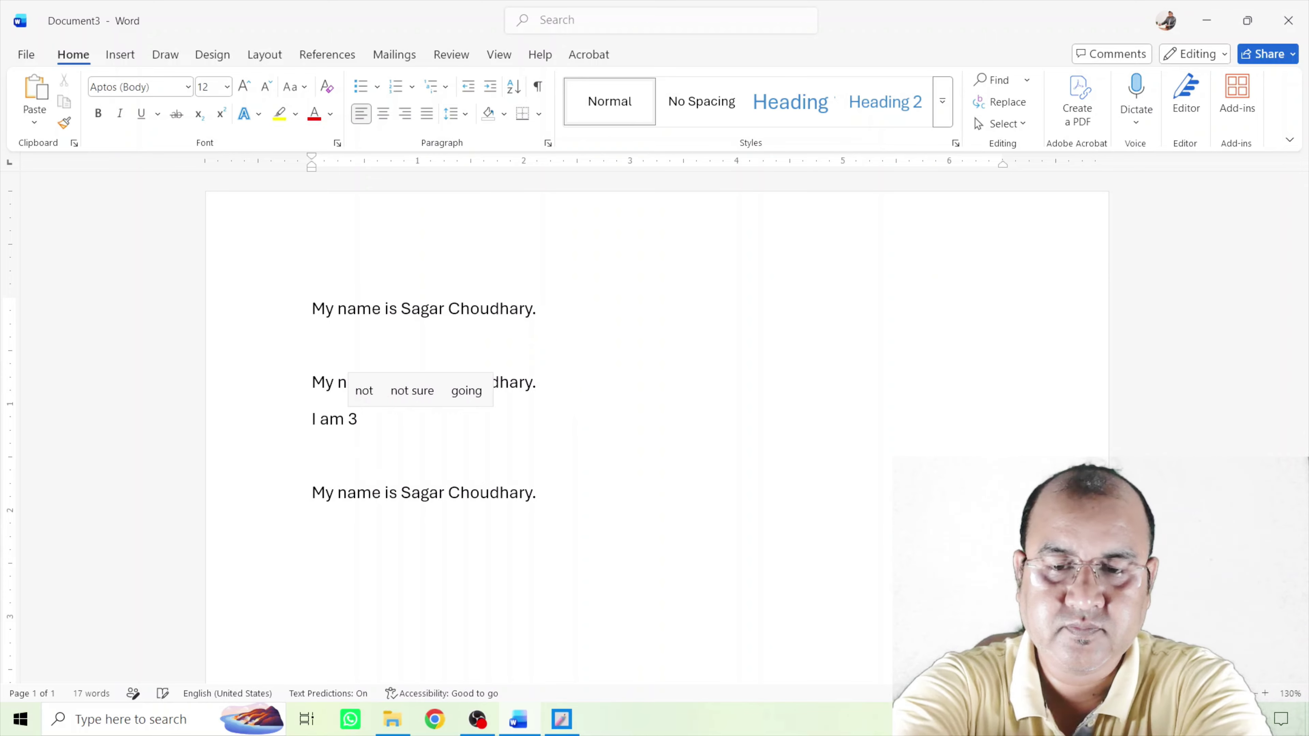
type("35 years old.")
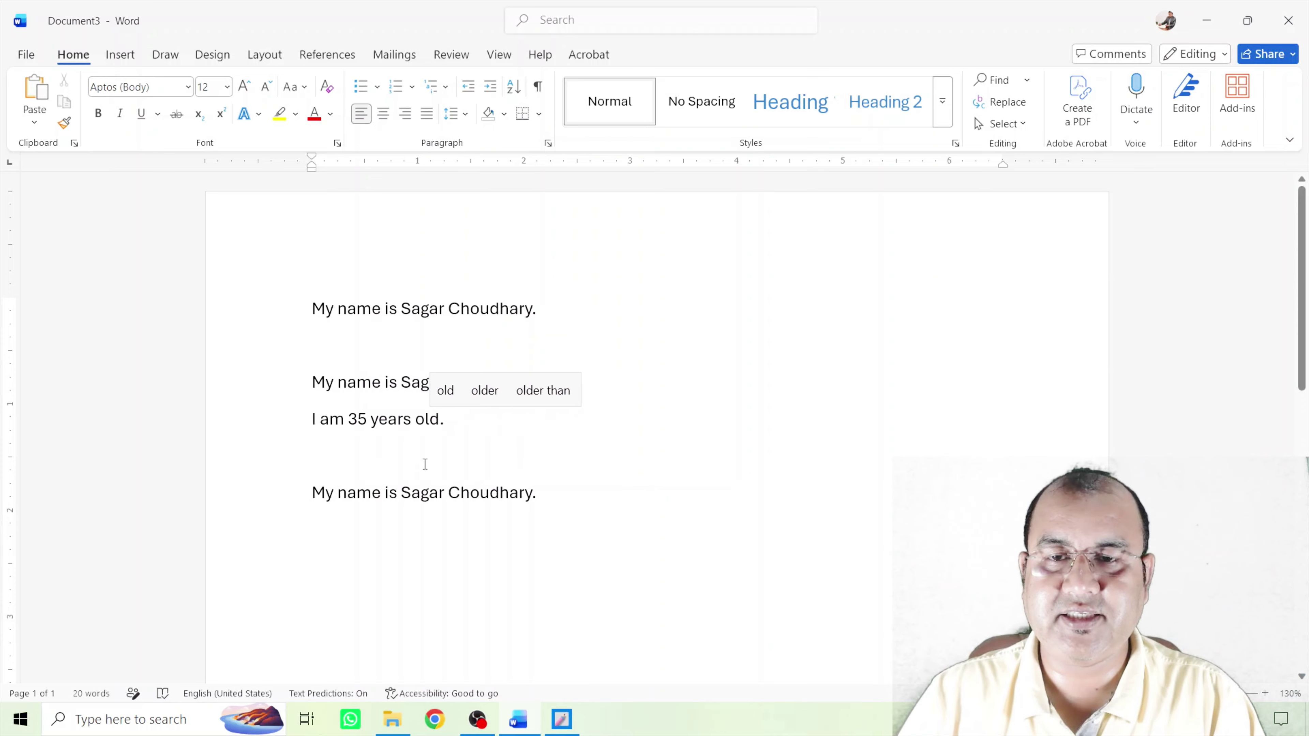
left_click_drag(460, 433, 297, 425)
key("ctrl+c")
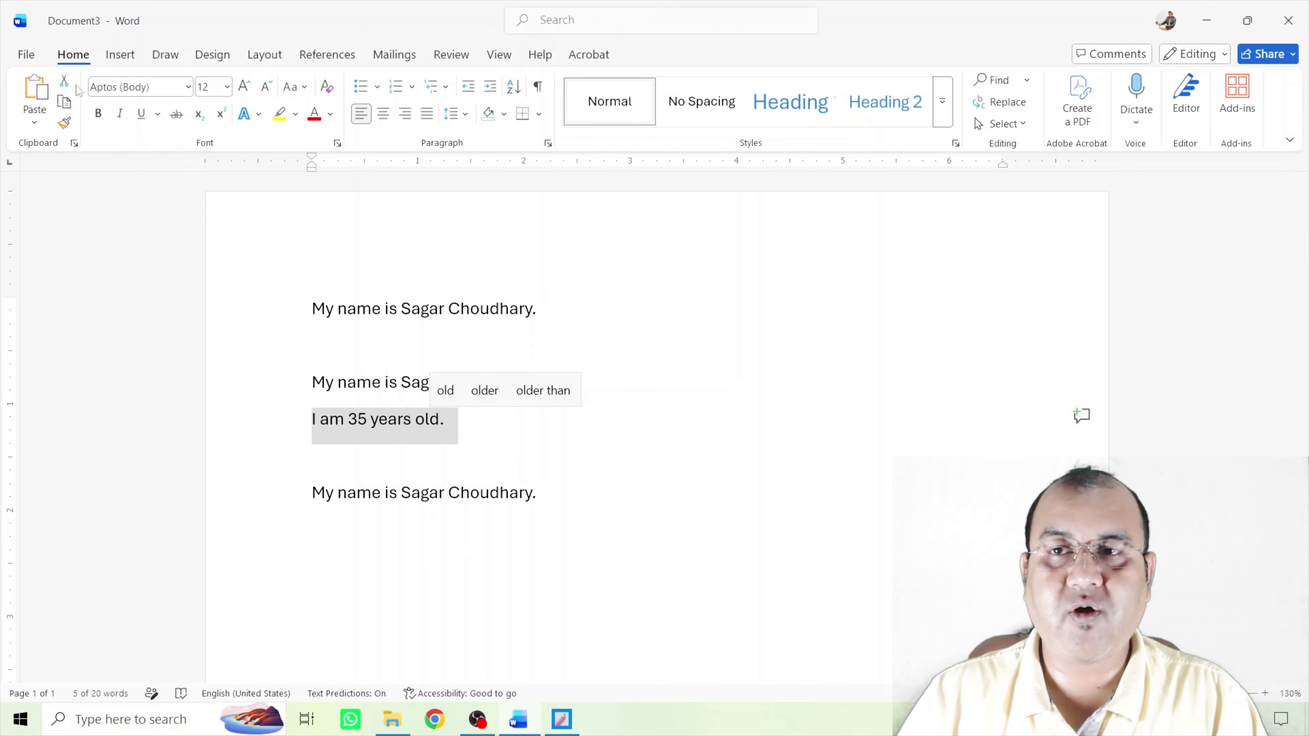
left_click(65, 81)
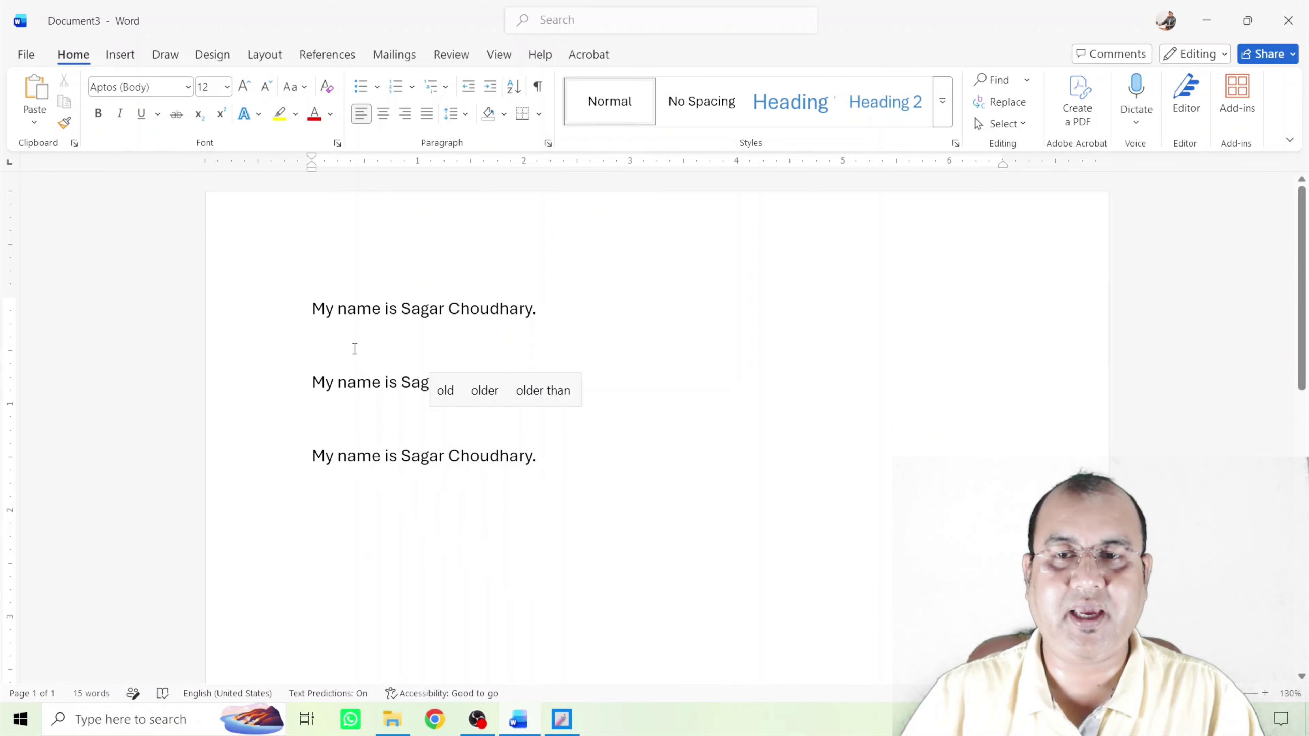
left_click(35, 92)
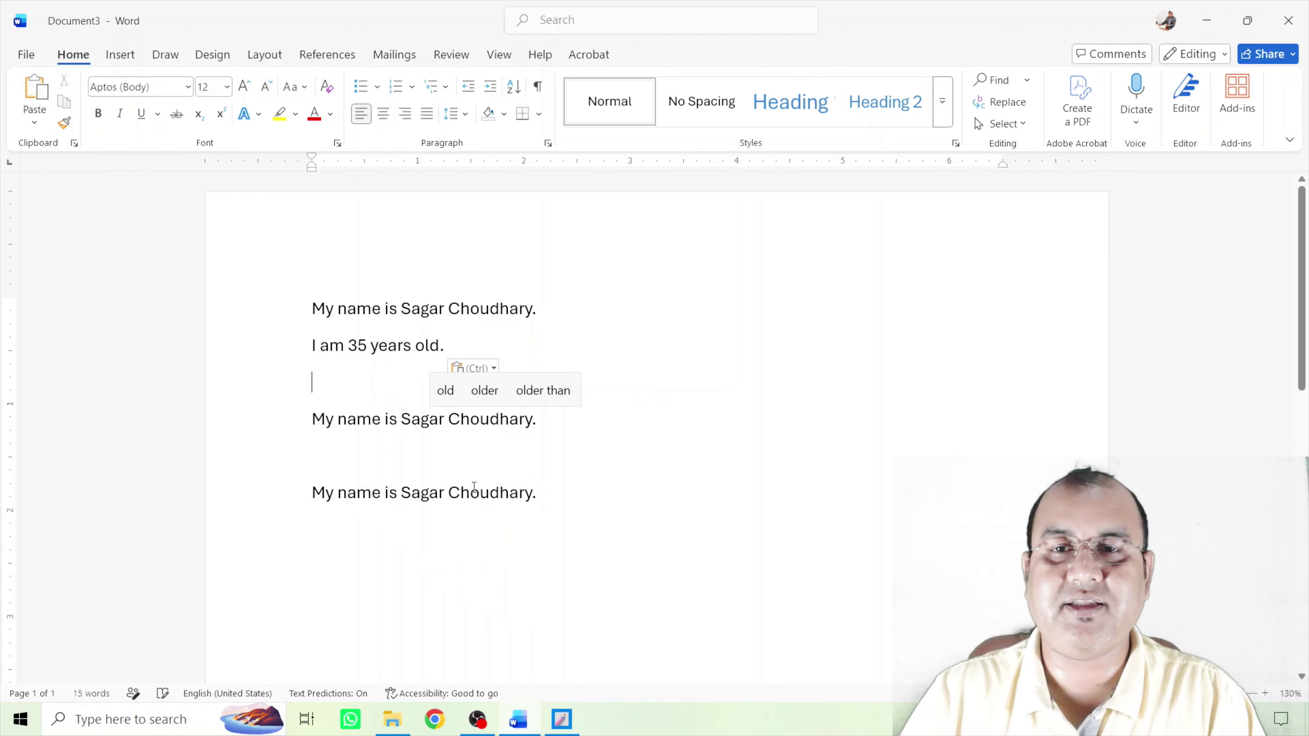
left_click(417, 453)
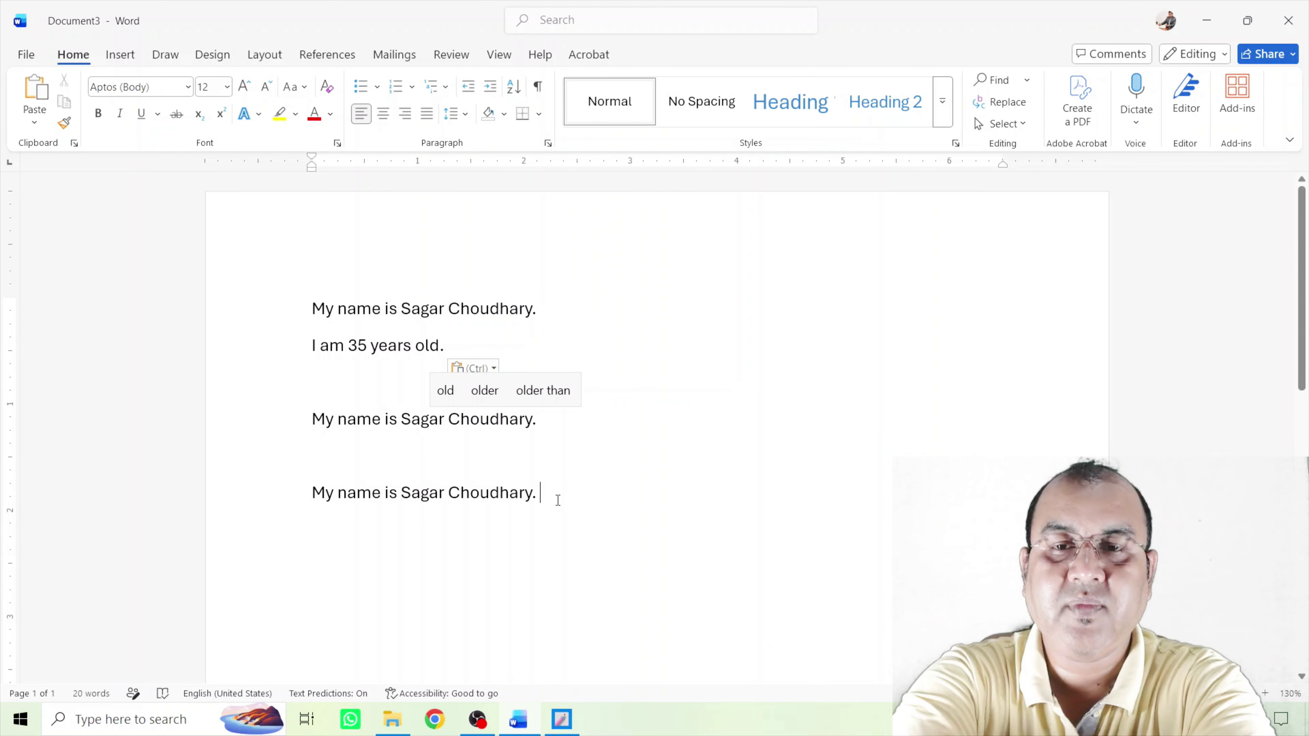
type("s")
key("BackSpace")
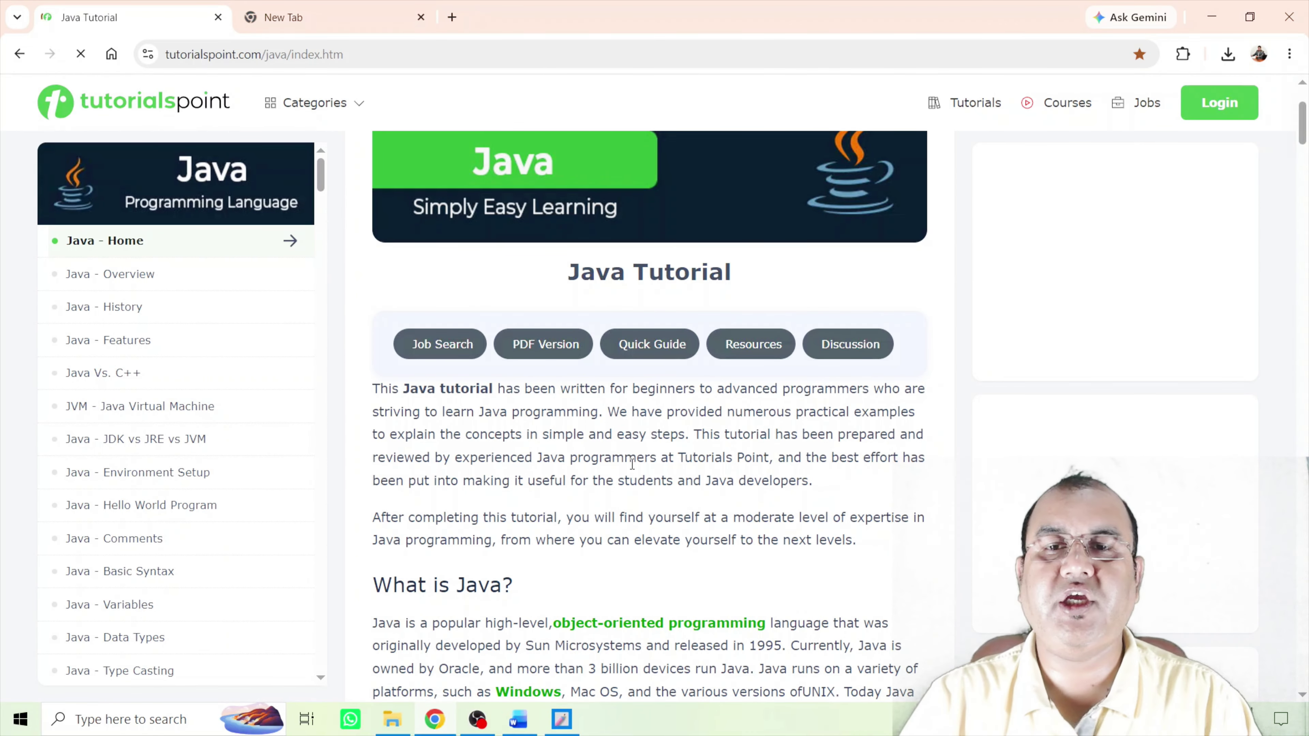
- Copy the "What is Java?" heading and its full introductory paragraph from the tutorialspoint Java page
scroll(632, 464, "down", 5)
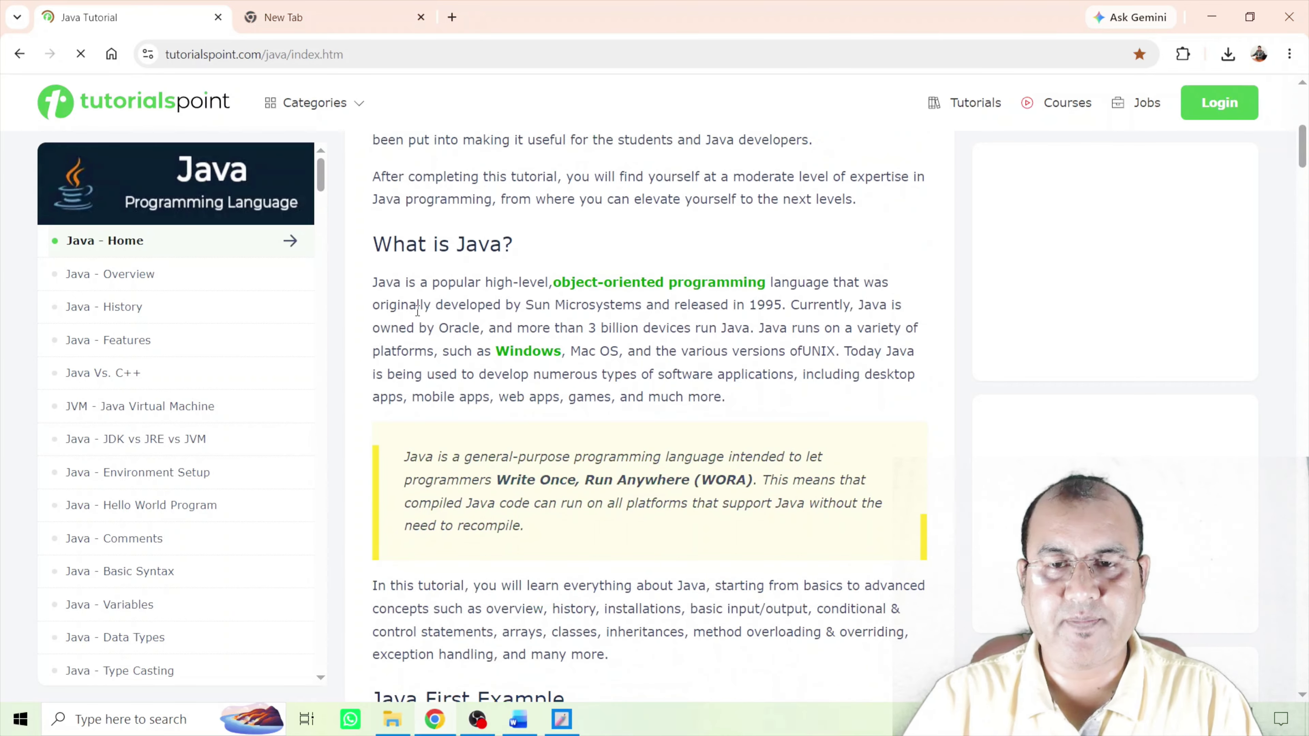
left_click(665, 377, "shift")
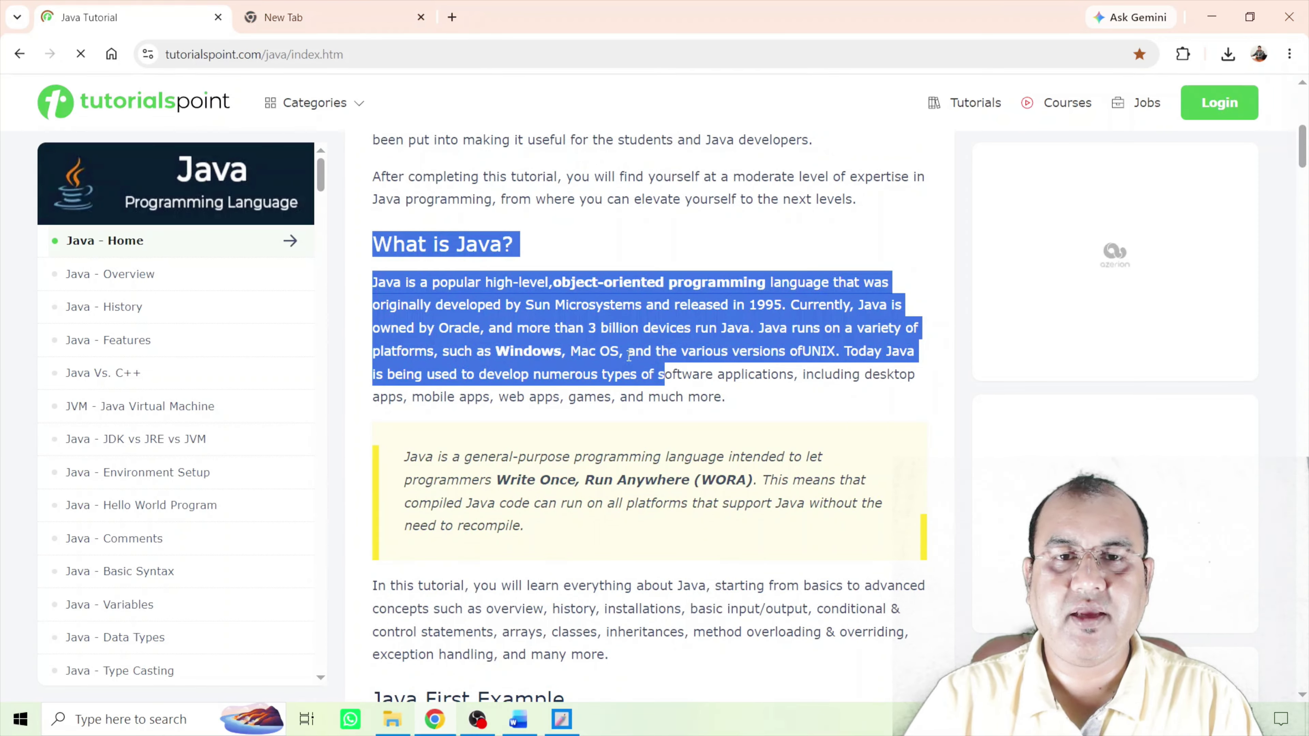
left_click(420, 266)
left_click_drag(377, 243, 737, 398)
key("ctrl+c")
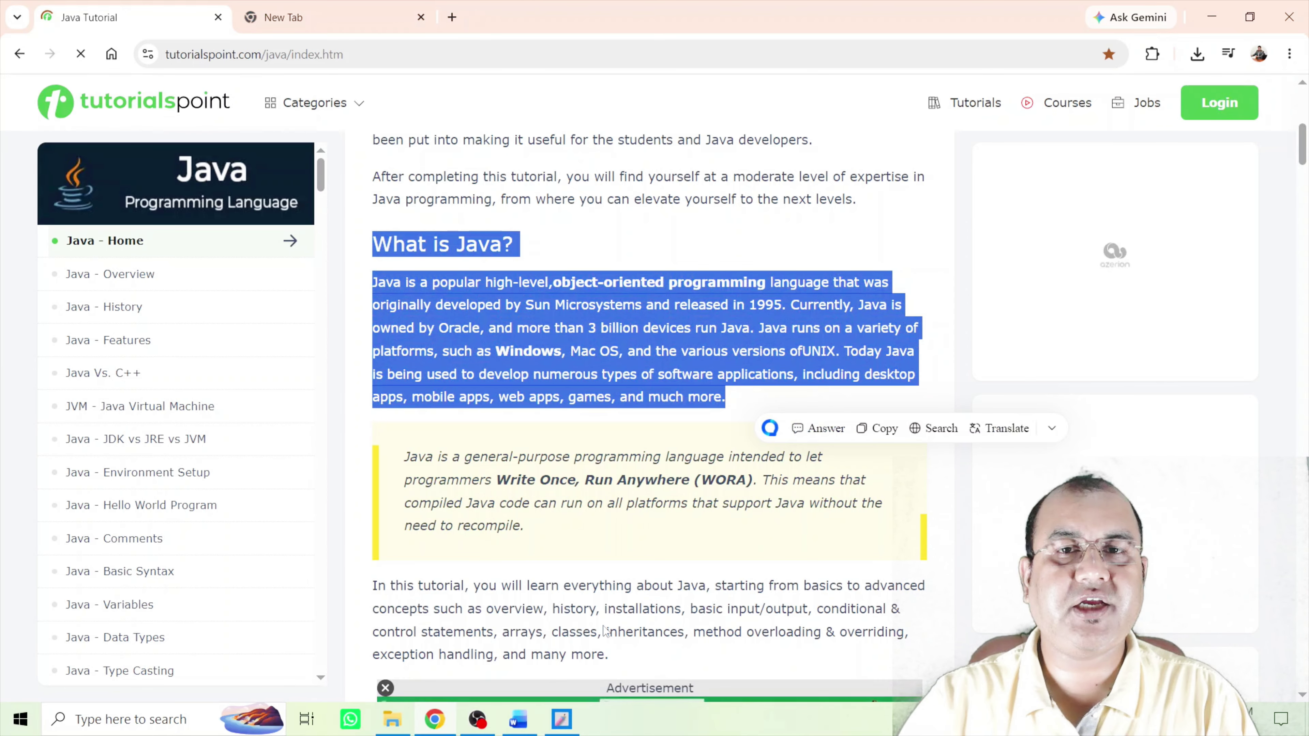
key("alt+Tab")
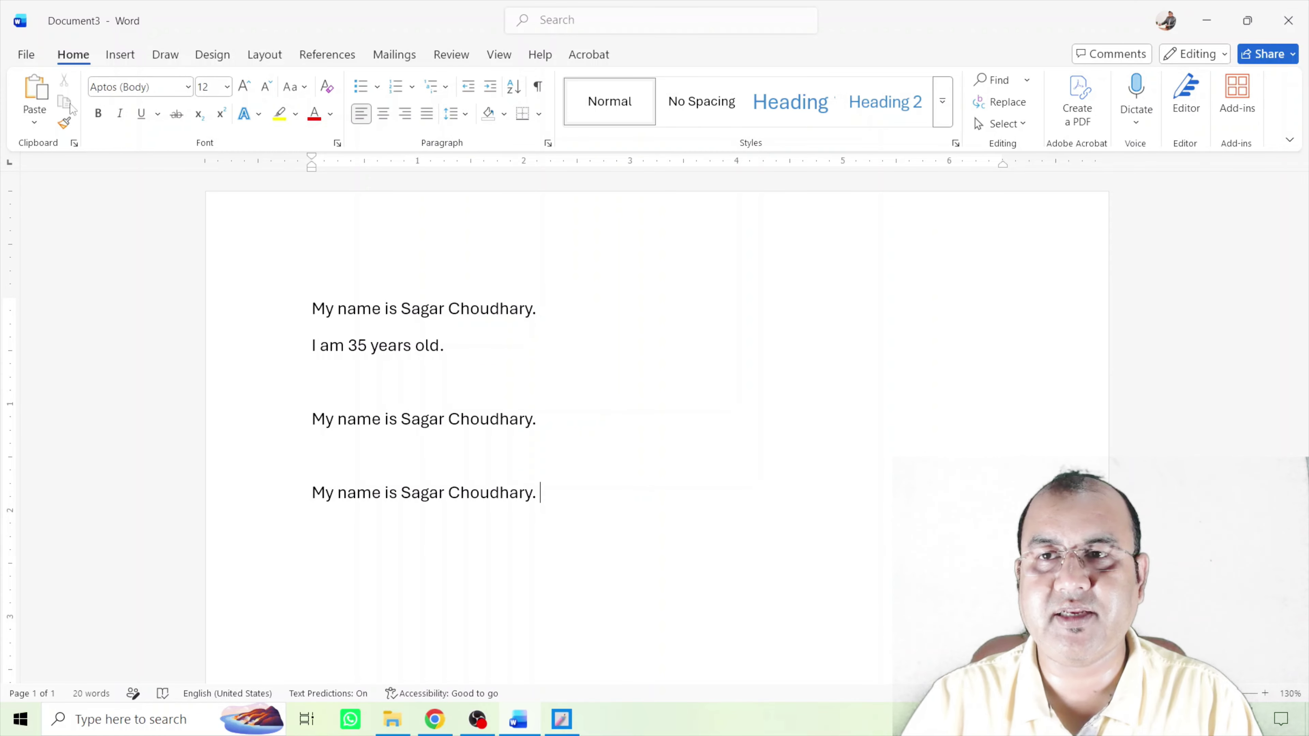
key("Up")
key("Up")
key("Up")
key("Up")
key("Up")
triple_click(403, 309)
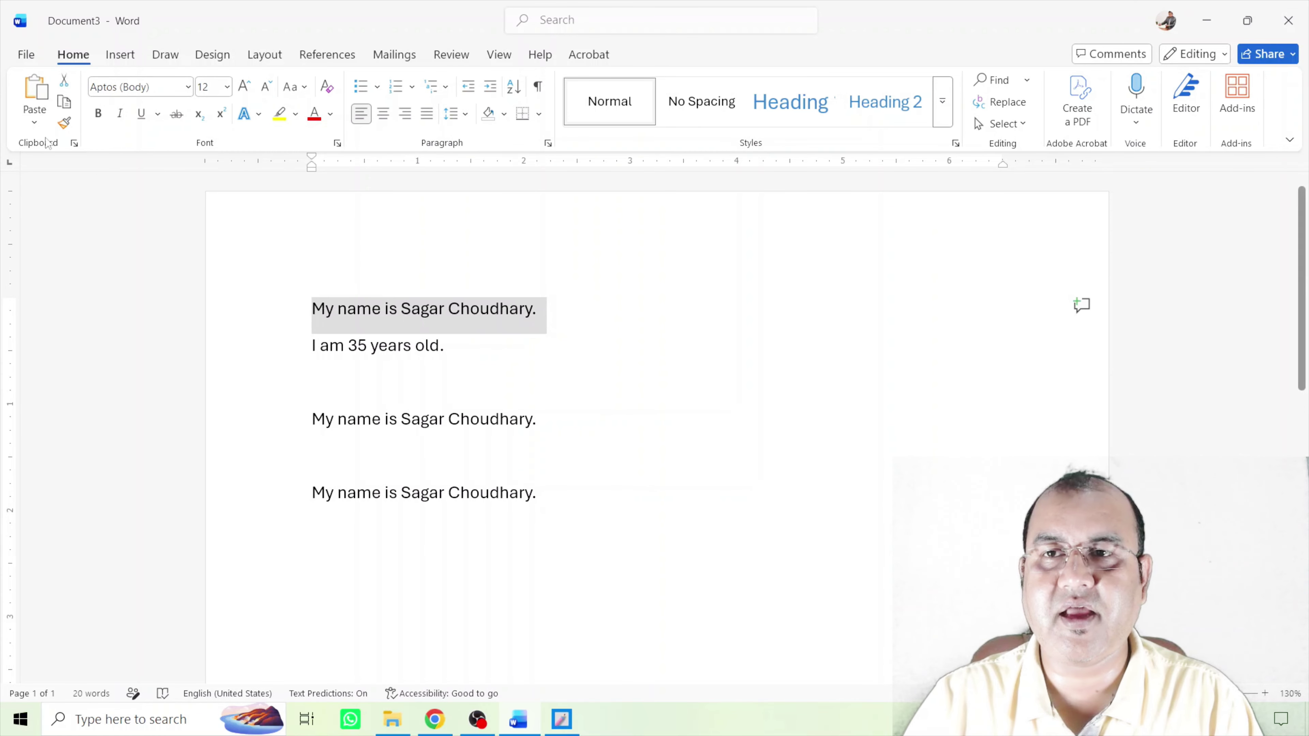
key("alt+Tab")
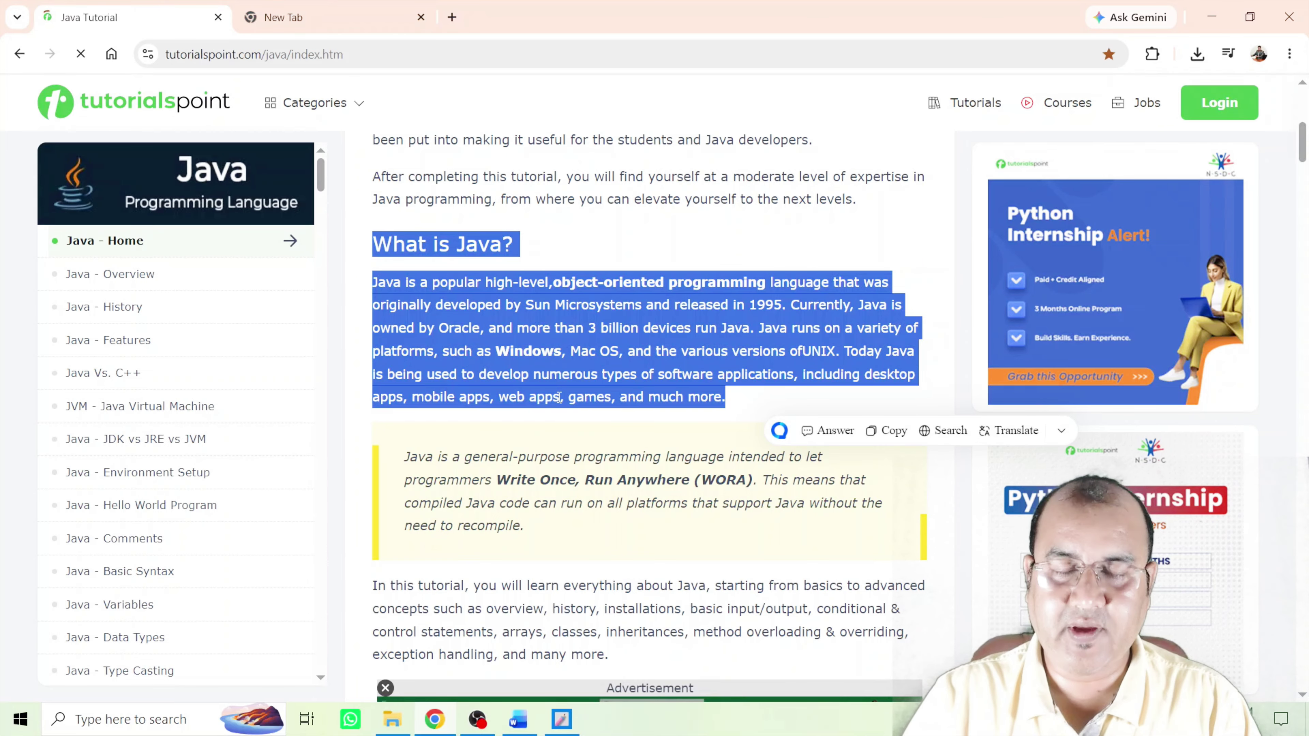
- Switch to the Word document and paste the copied Java text at the end with the default paste
left_click(509, 726)
left_click(634, 384)
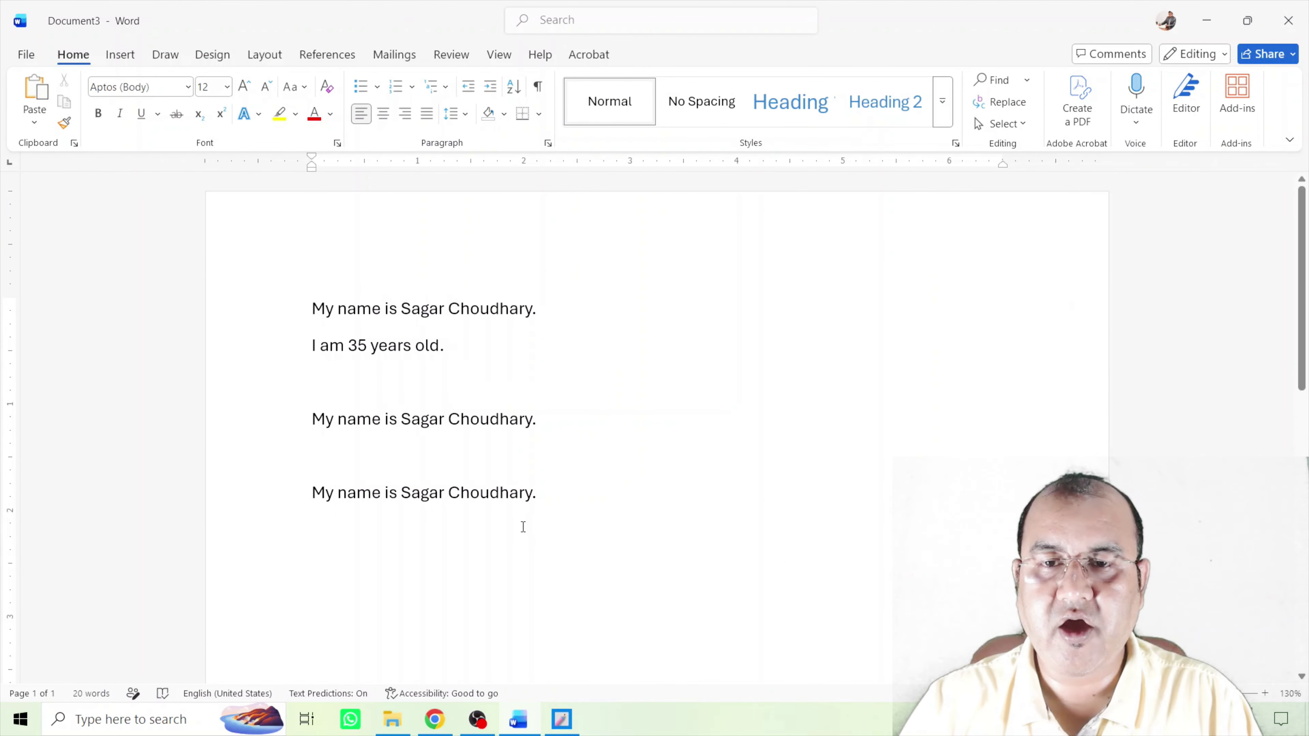
left_click(576, 537)
left_click(35, 90)
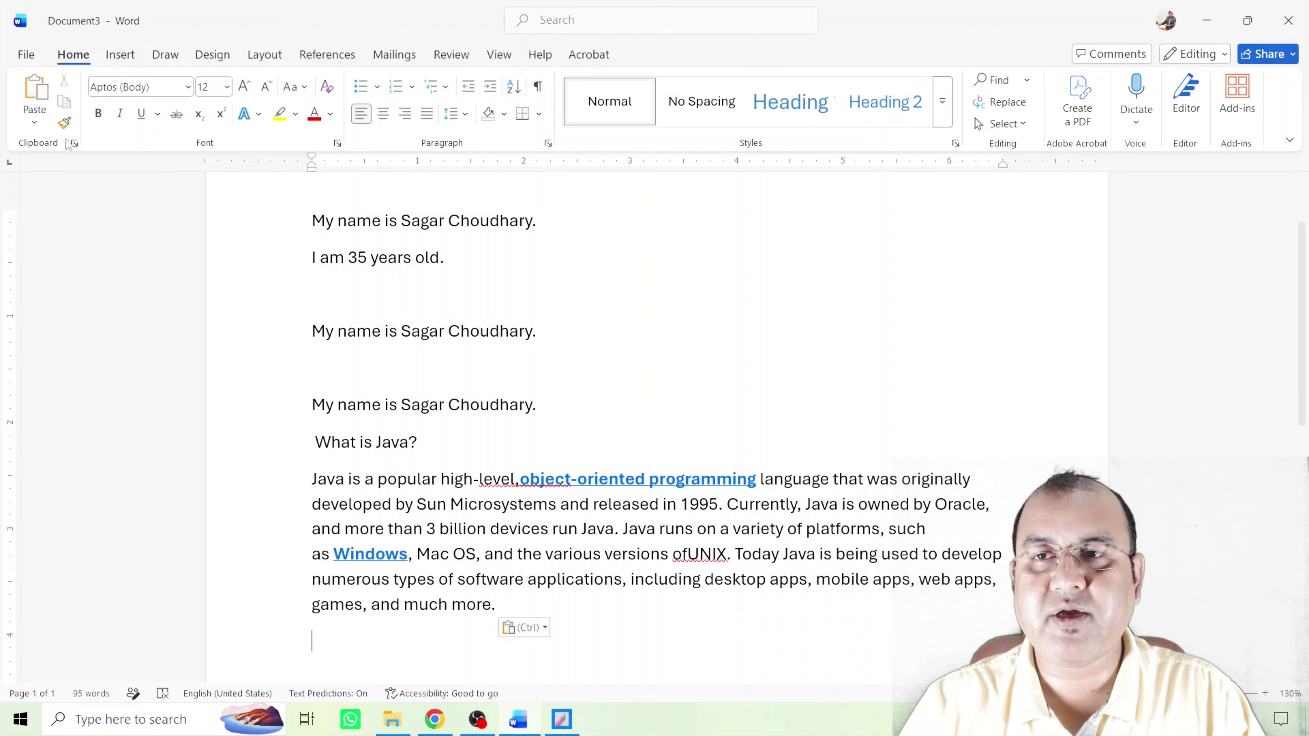
- Paste the Java text again below using Keep Source Formatting, and compare it with the original in the browser before returning to Word
left_click(45, 125)
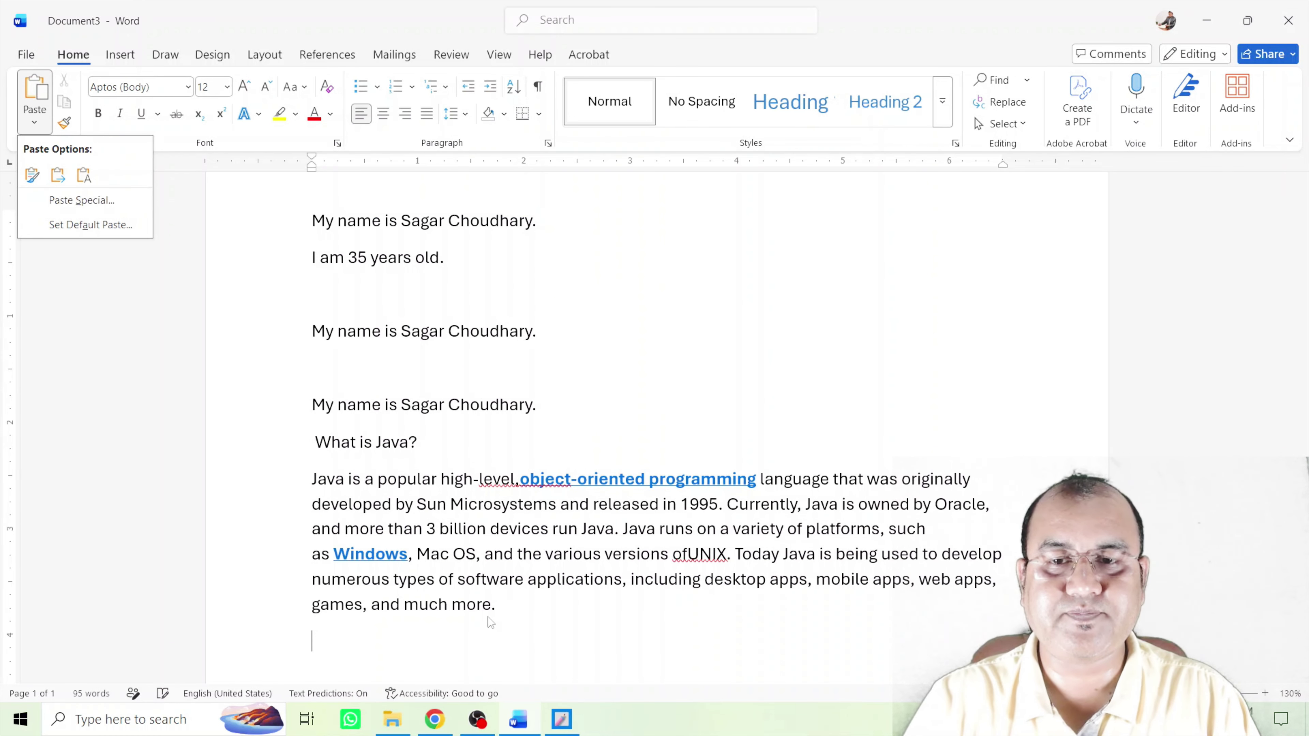
left_click(32, 175)
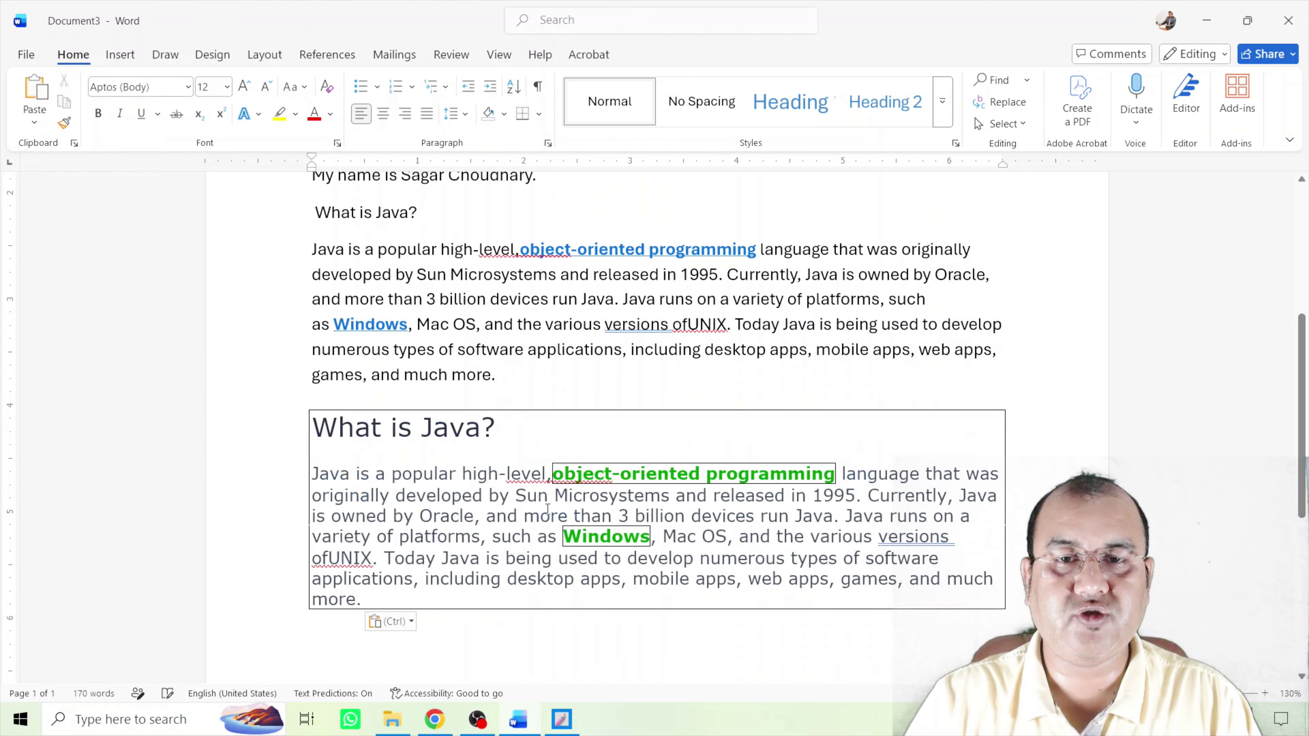
left_click(434, 719)
left_click(681, 371)
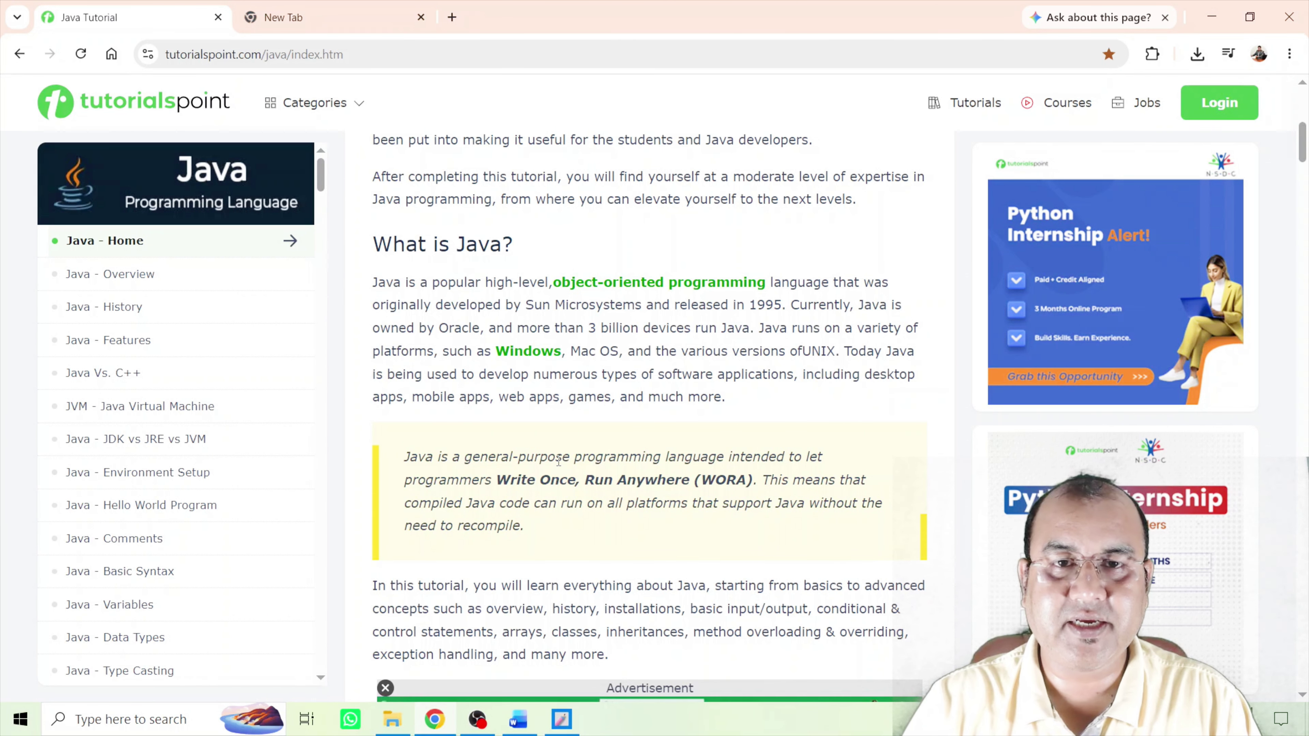
left_click(517, 720)
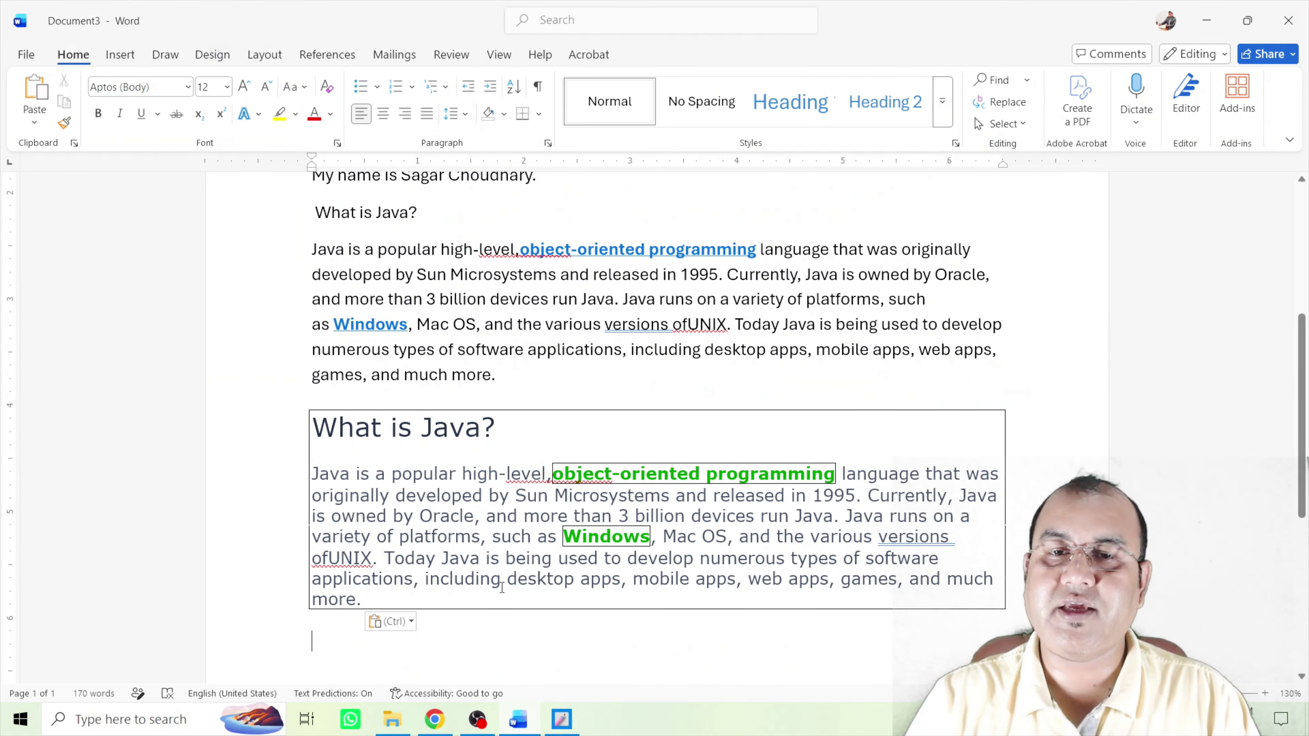
- Paste the Java text once more below the bordered copy using Merge Formatting
left_click(34, 123)
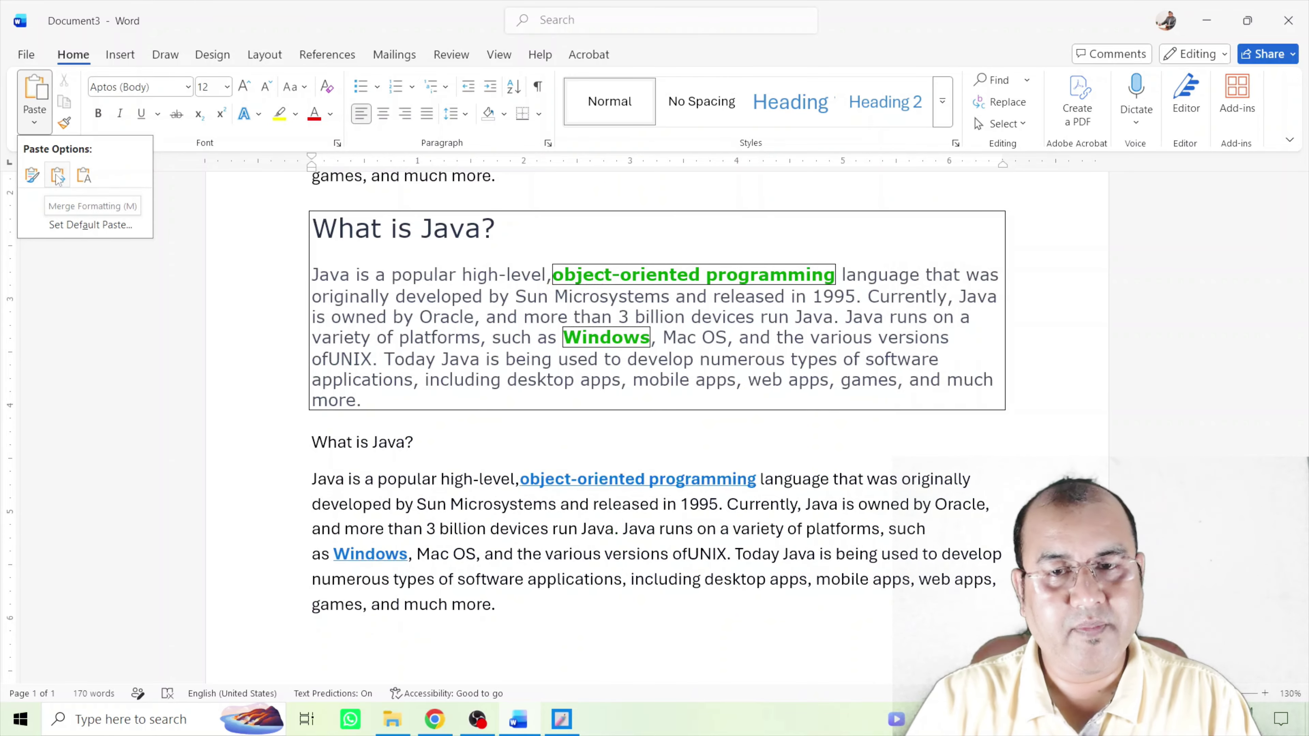
scroll(555, 397, "up", 4)
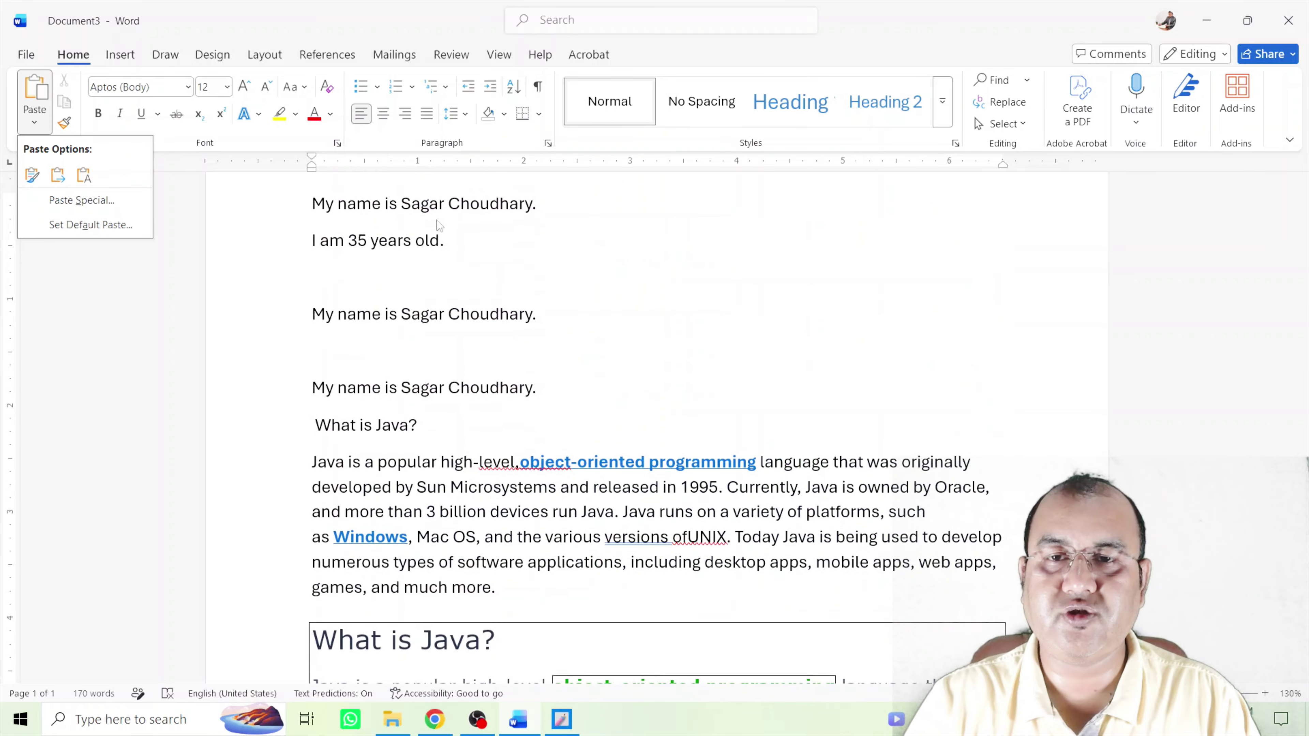
left_click(57, 175)
scroll(510, 458, "down", 6)
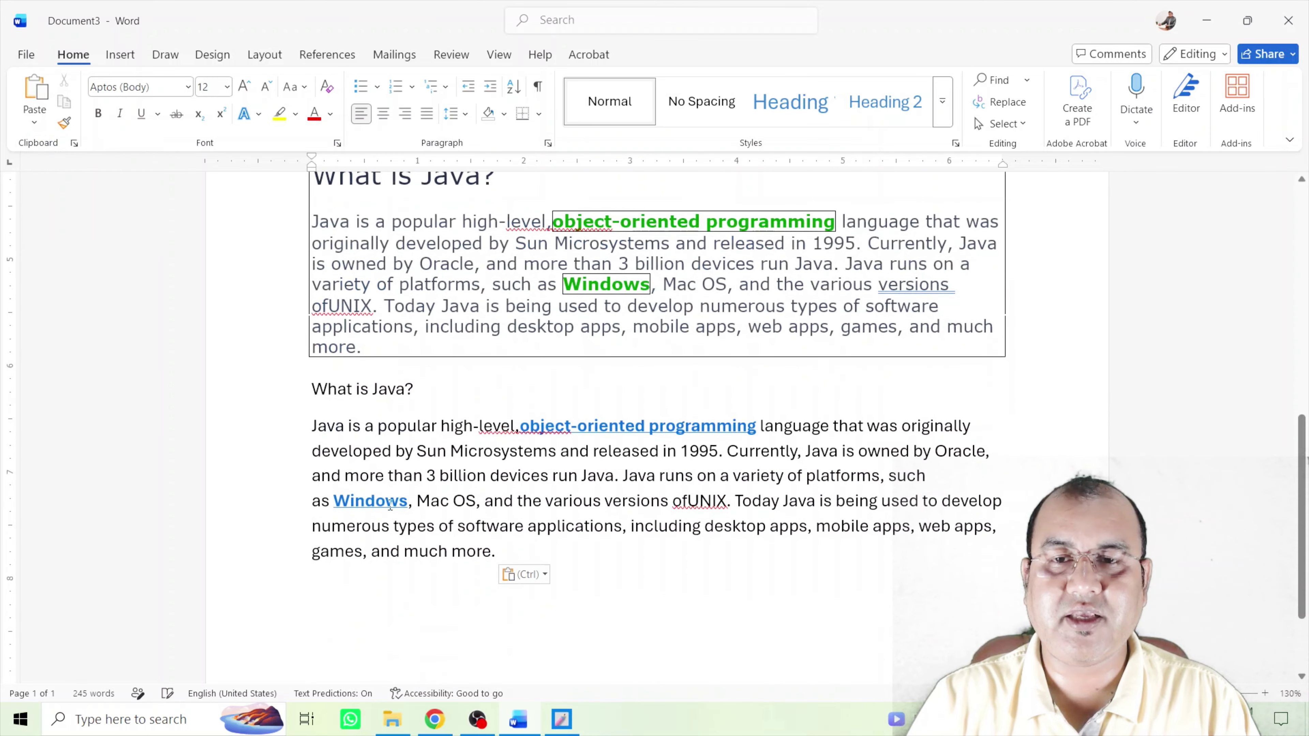
- Examine the font and size of the default-pasted and source-formatted Java text and of the name sentences above
scroll(421, 466, "up", 10)
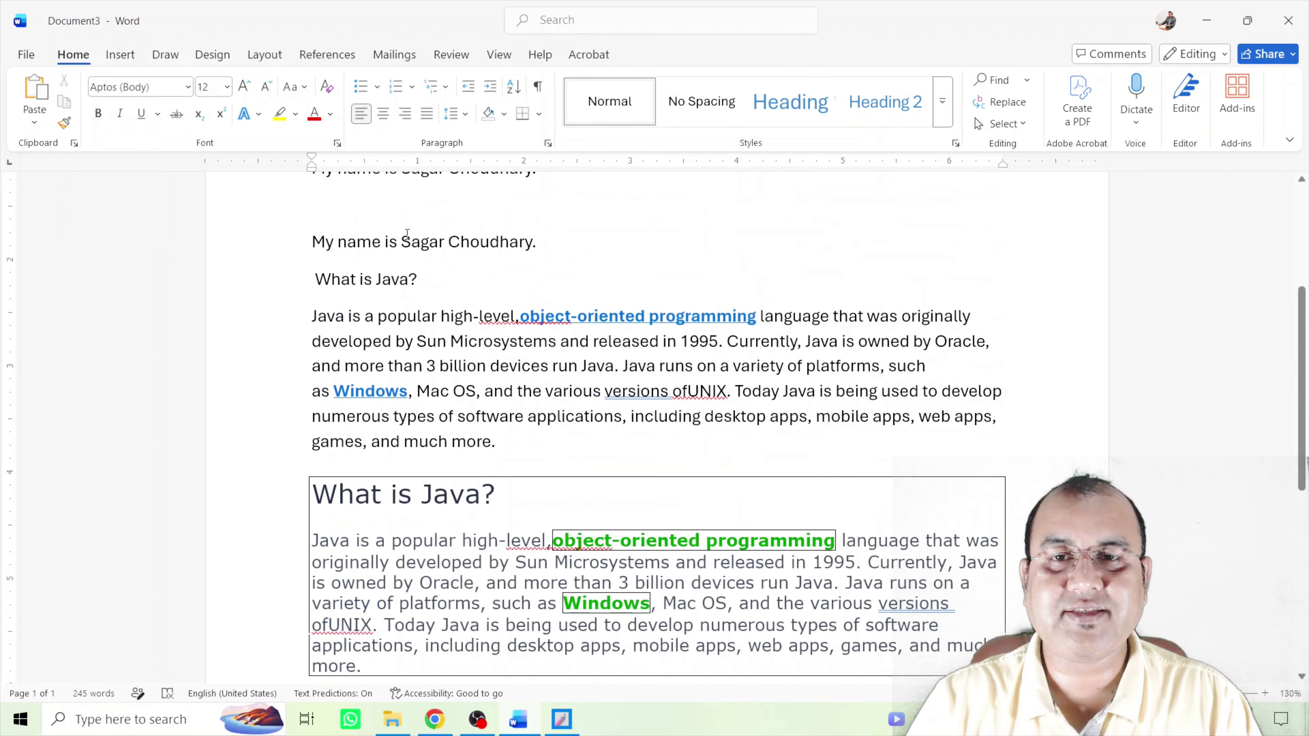
scroll(399, 370, "up", 1)
left_click(401, 401)
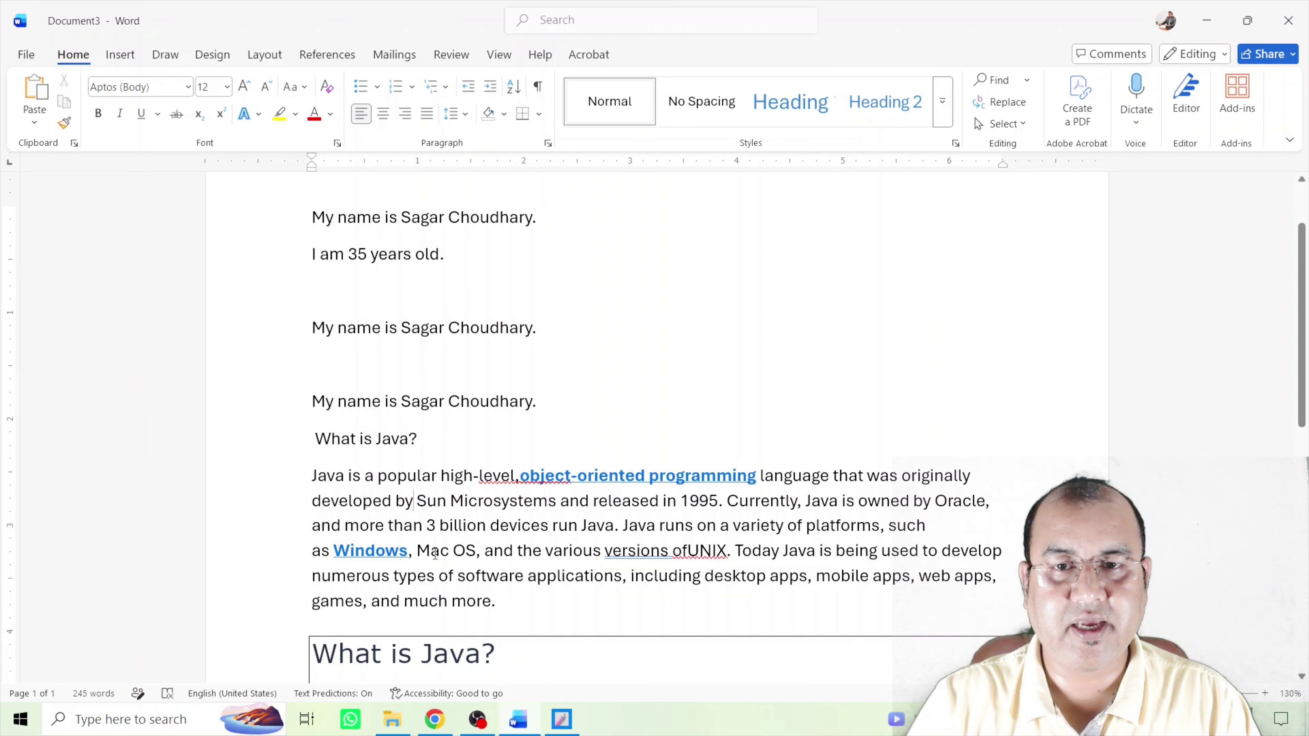
left_click(391, 403)
left_click(435, 524)
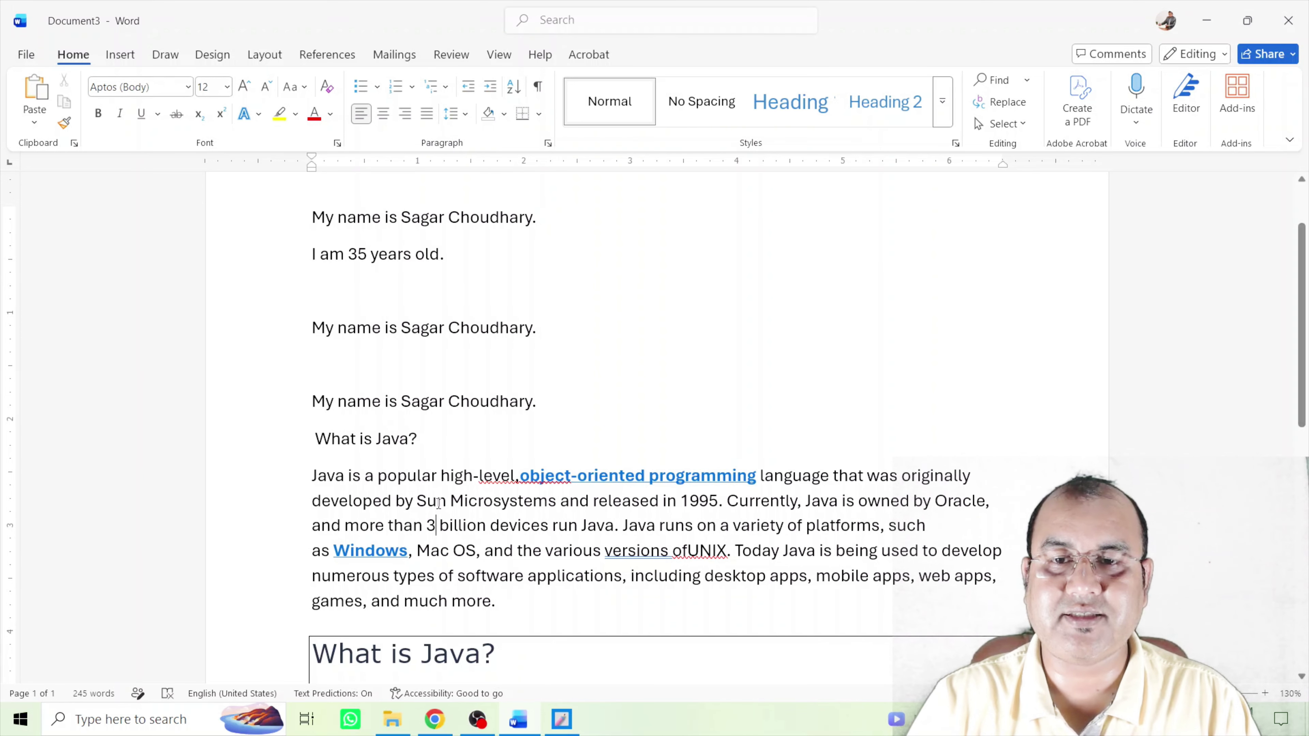
scroll(427, 443, "down", 3)
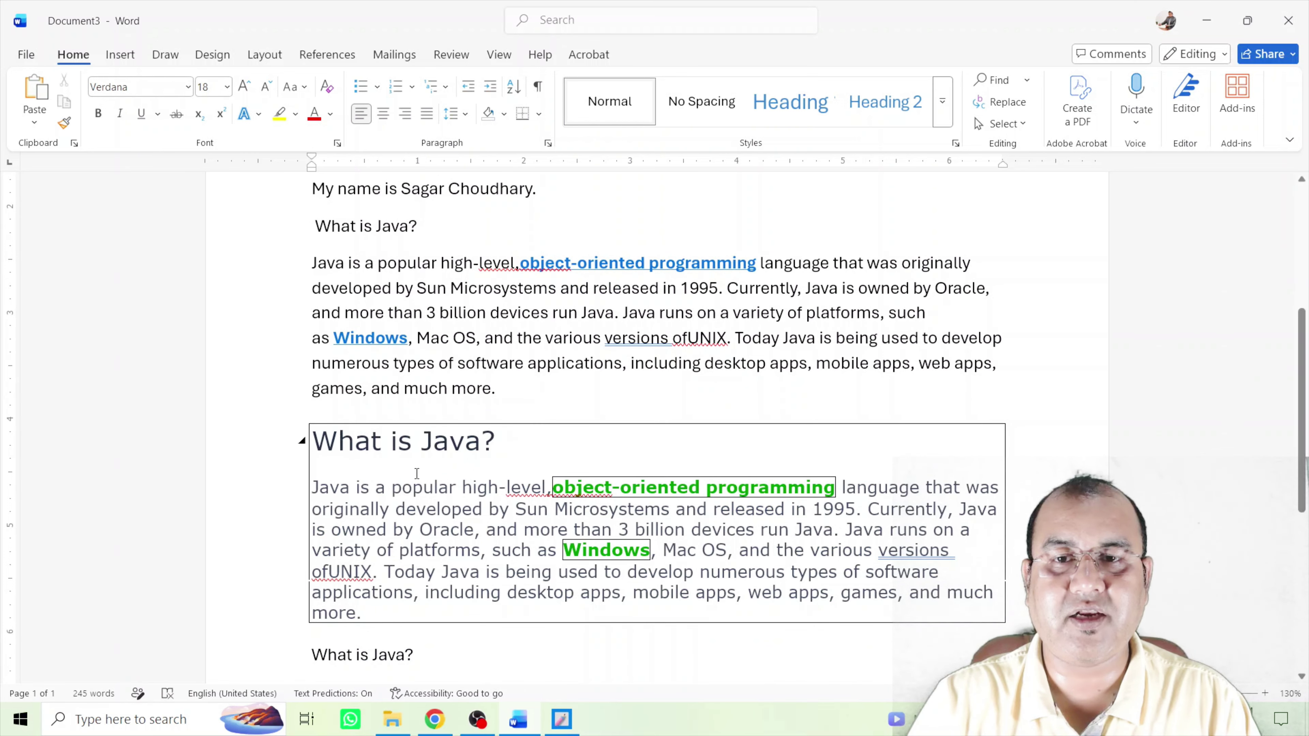
left_click(412, 443)
left_click(435, 488)
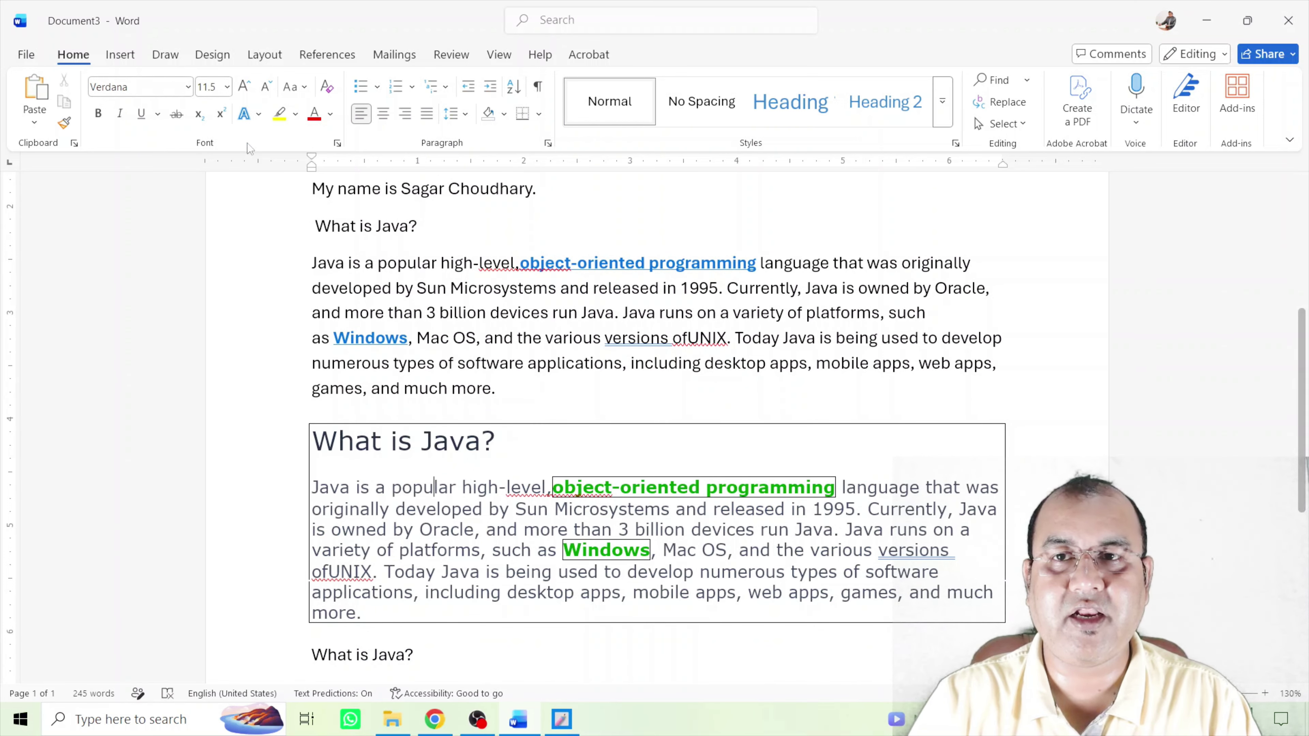
scroll(428, 347, "up", 2)
scroll(429, 347, "up", 4)
left_click(379, 334)
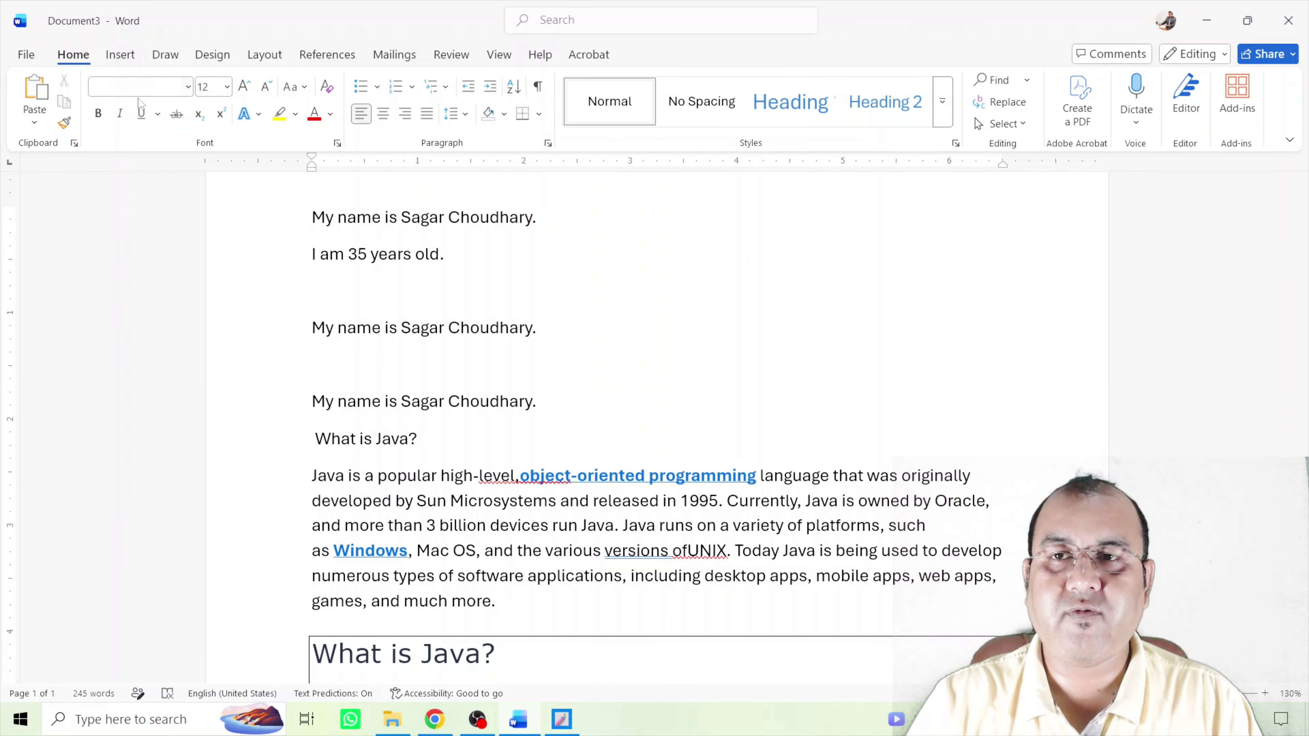
- Paste the Java text on a new line below the Merge Formatting copy using Keep Text Only
scroll(506, 427, "down", 8)
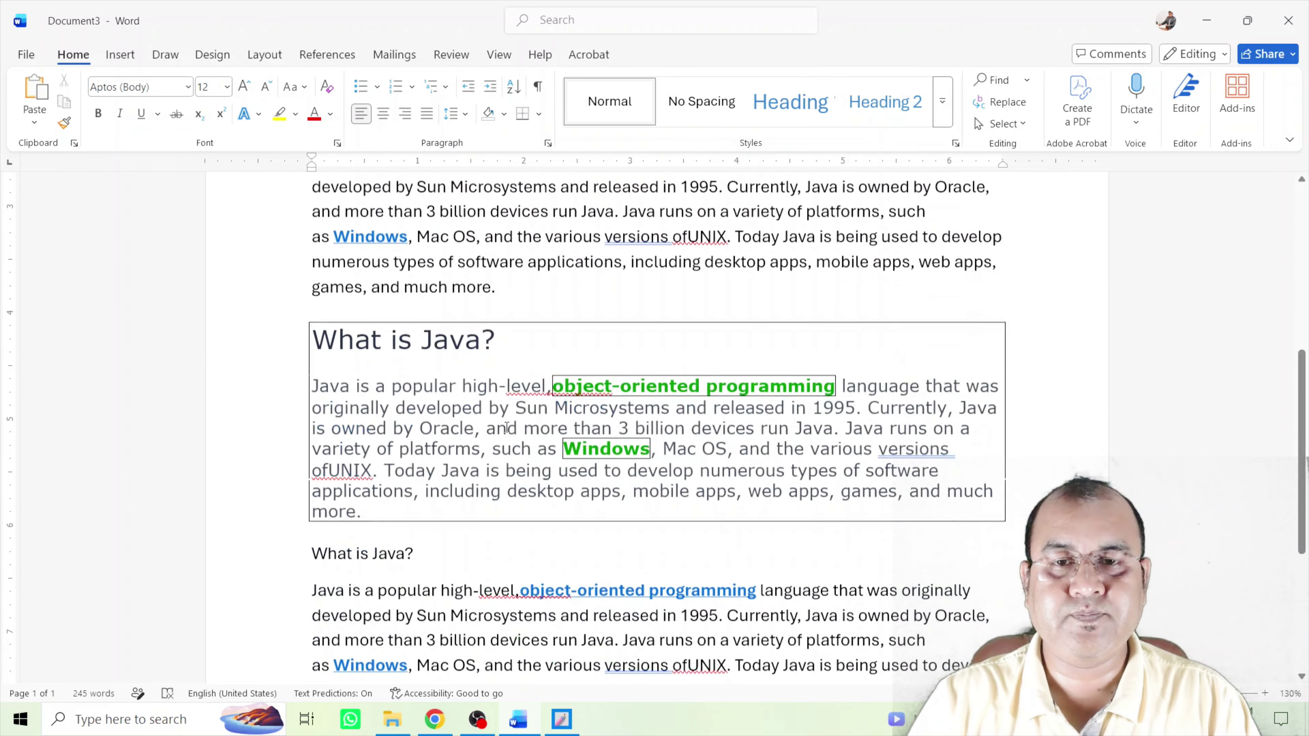
scroll(506, 426, "down", 8)
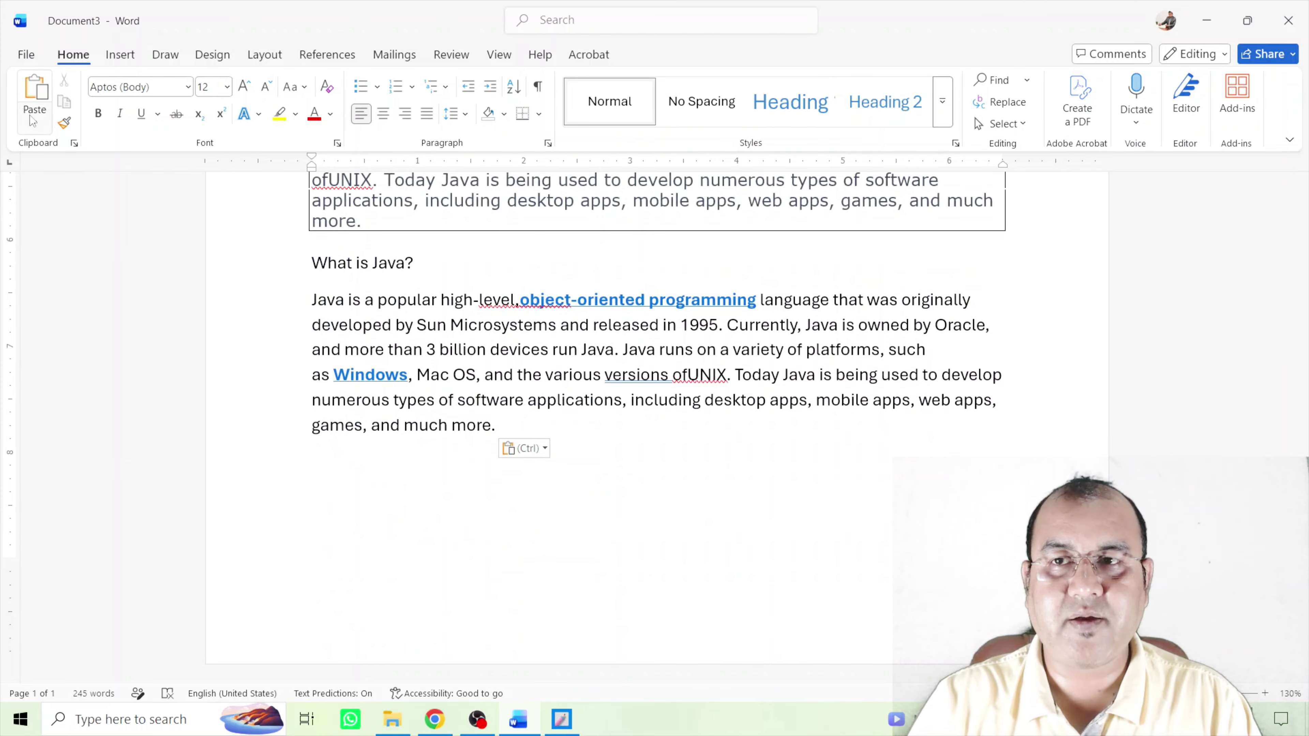
left_click(34, 122)
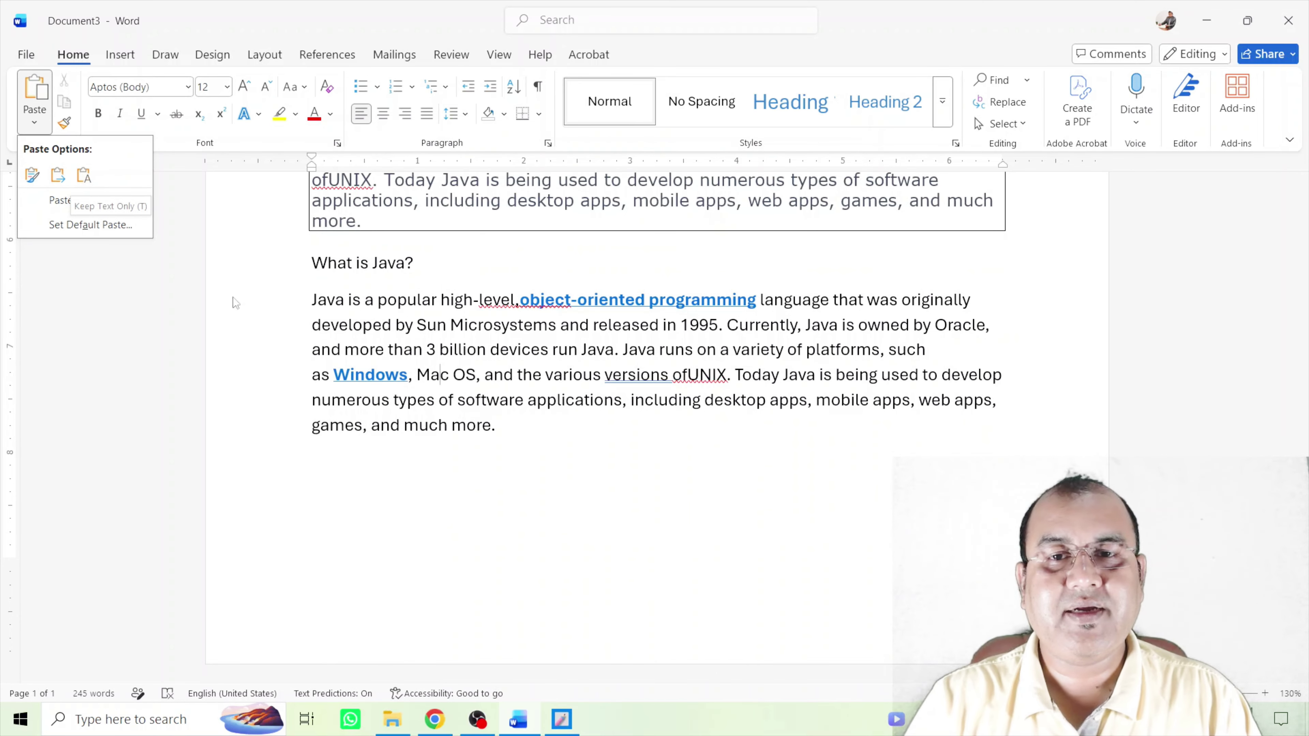
key("Escape")
left_click(557, 450)
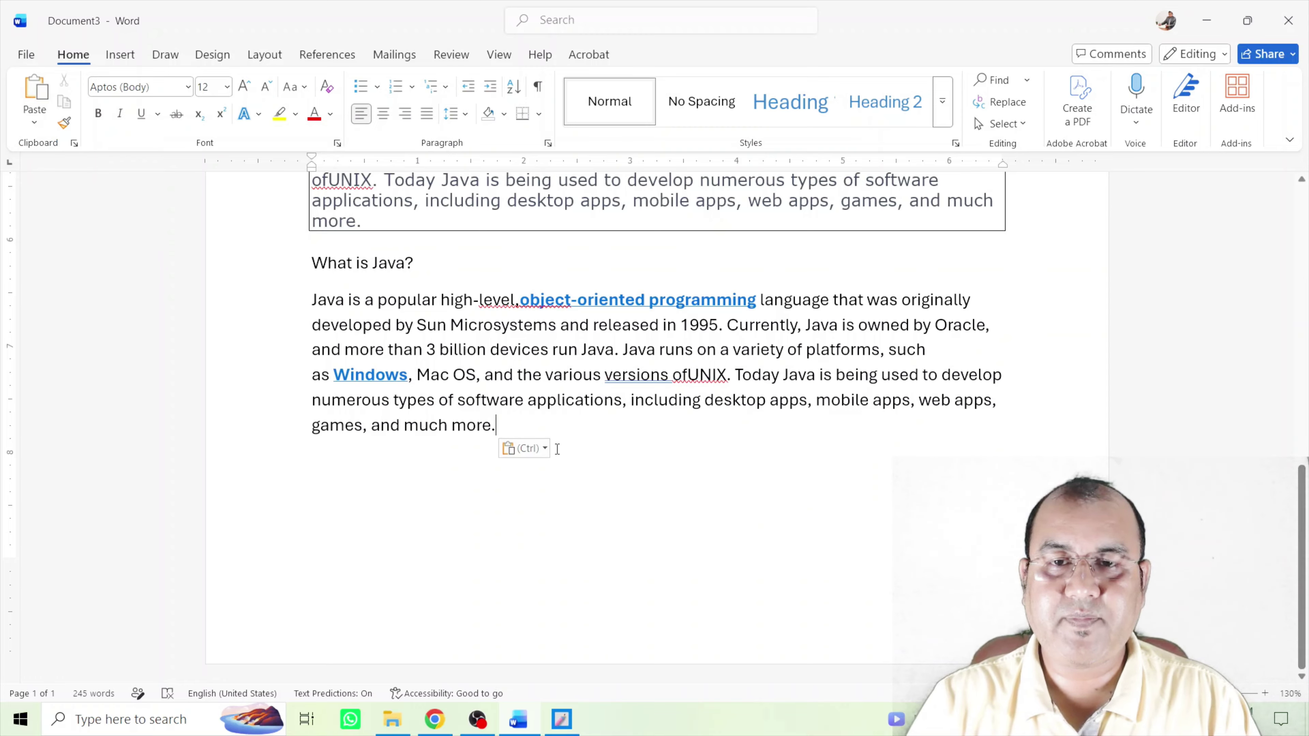
key("Return")
left_click_drag(478, 299, 563, 309)
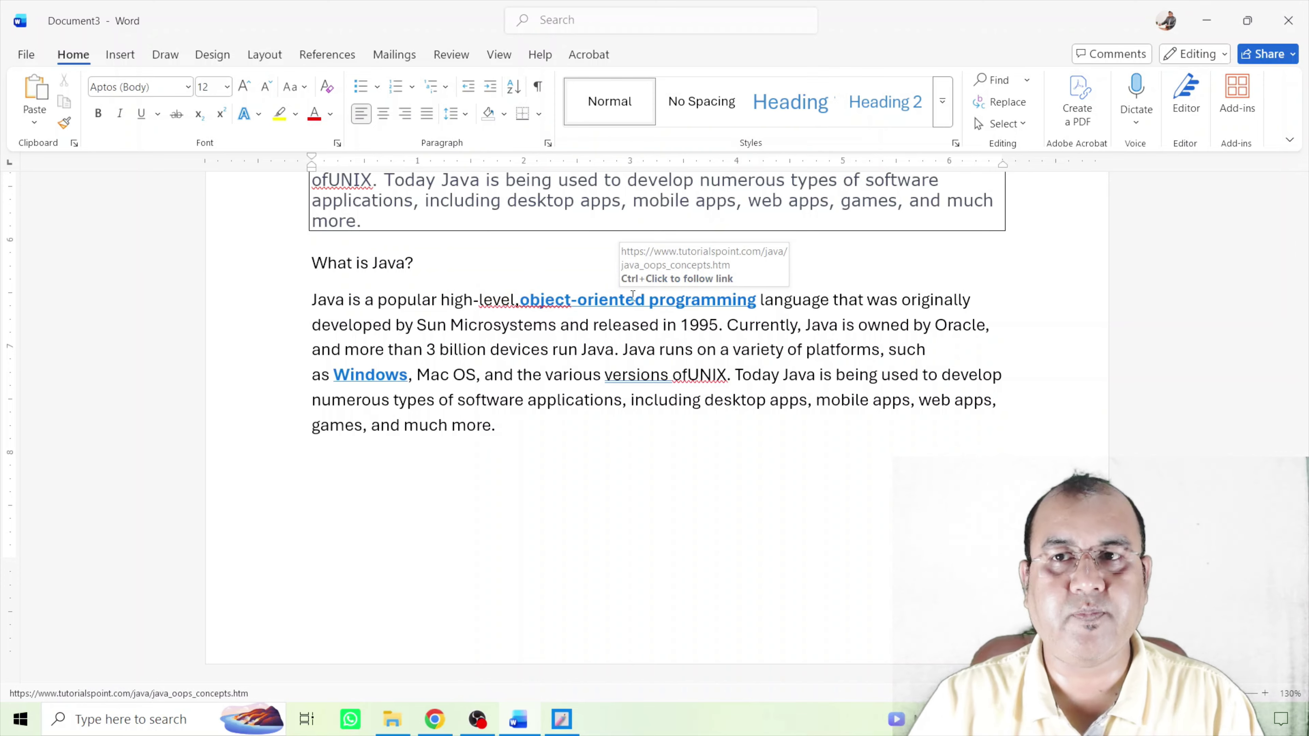
left_click(35, 124)
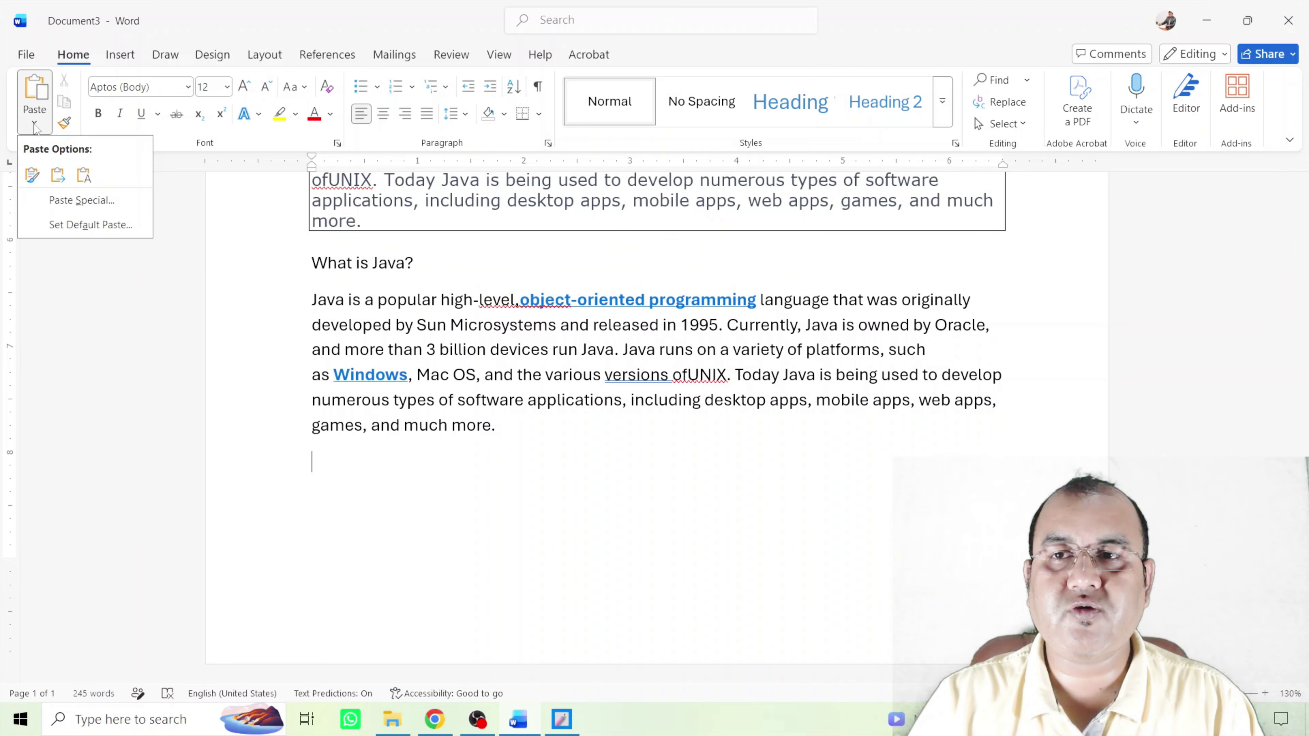
left_click(83, 175)
- Compare the text-only Java copy with the earlier pasted copies and review the available paste options
scroll(484, 439, "down", 3)
scroll(467, 415, "up", 4)
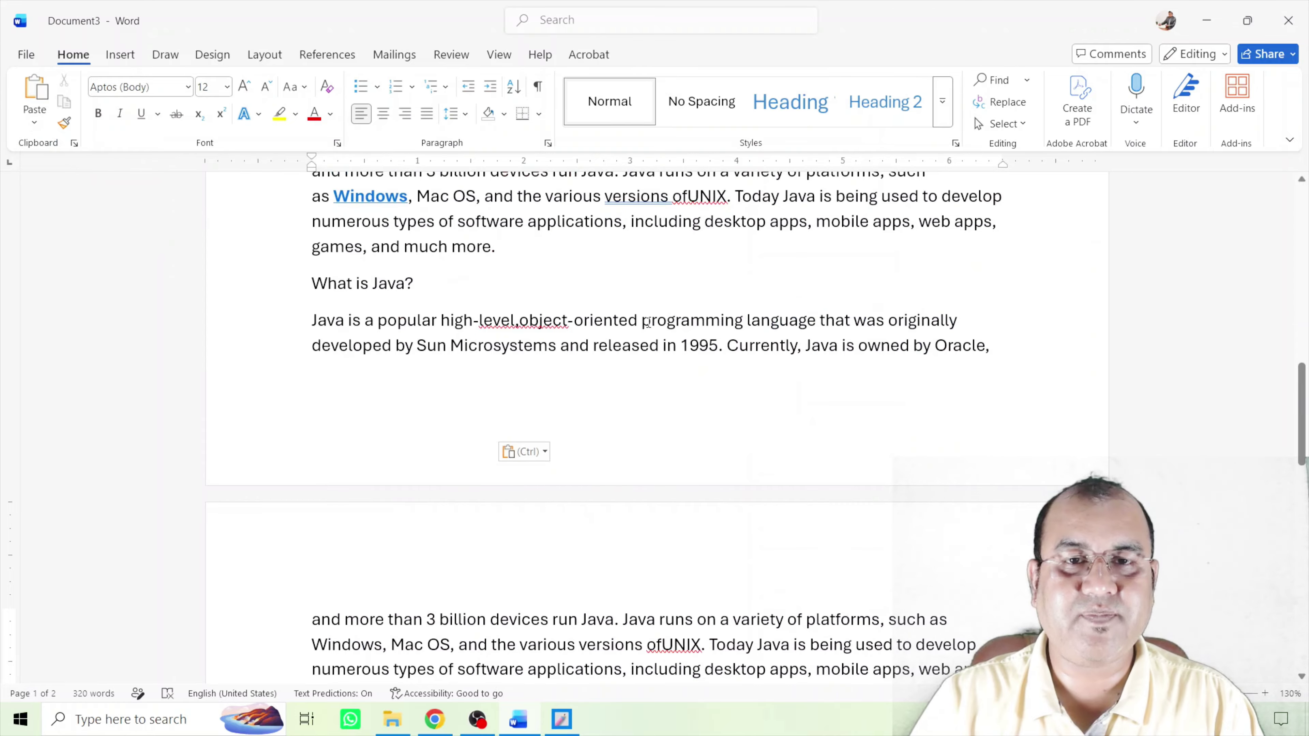
scroll(559, 281, "up", 3)
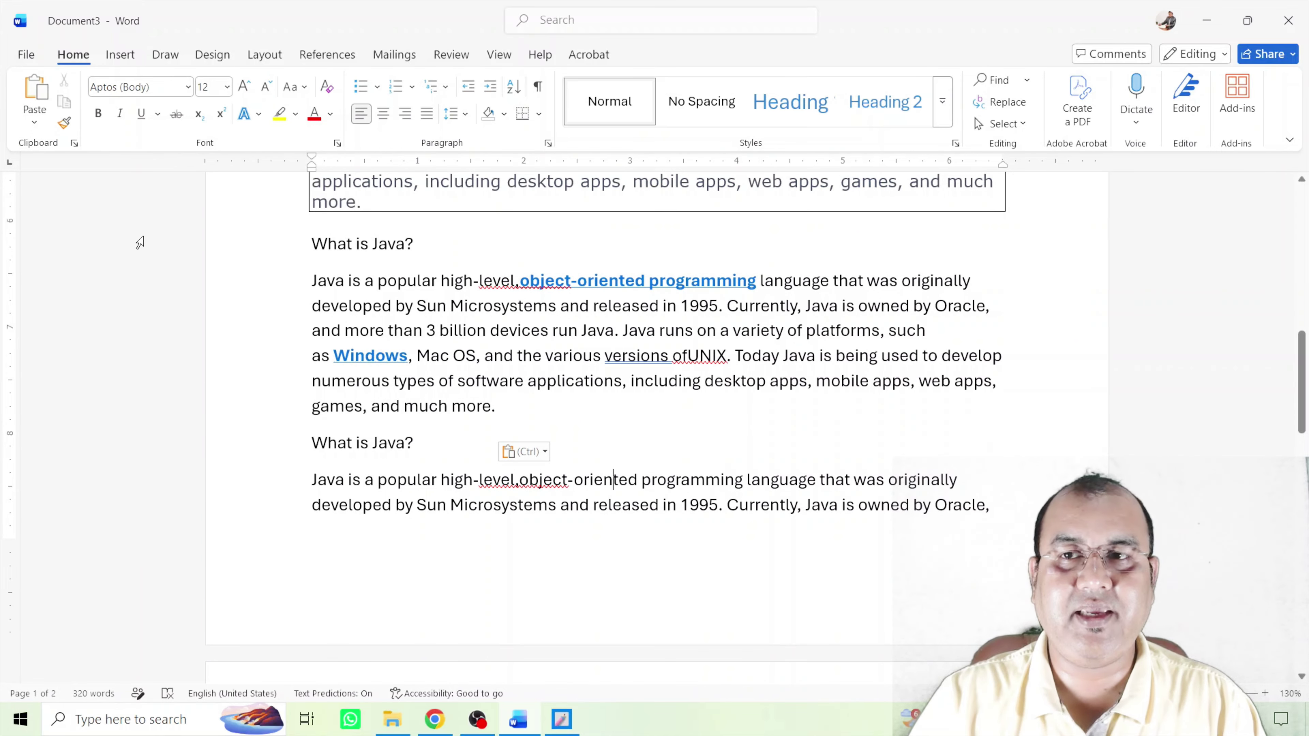
left_click(35, 121)
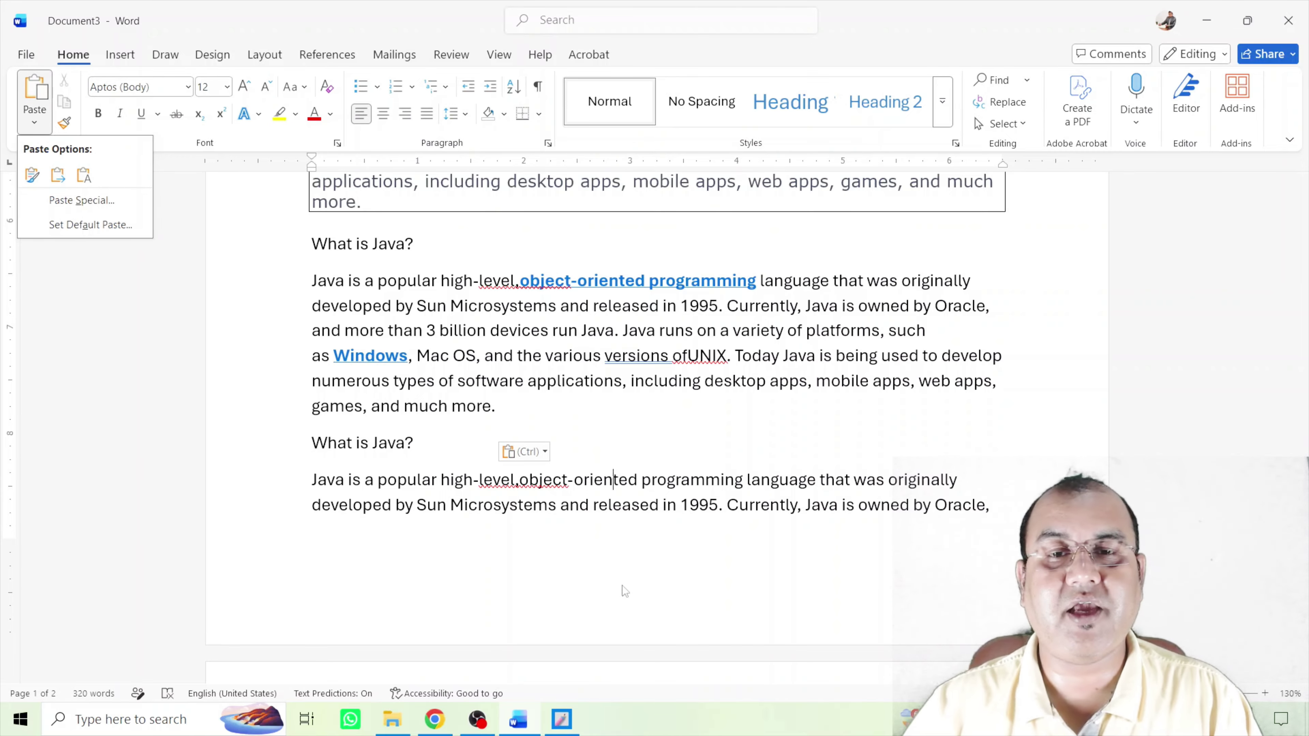
left_click(500, 548)
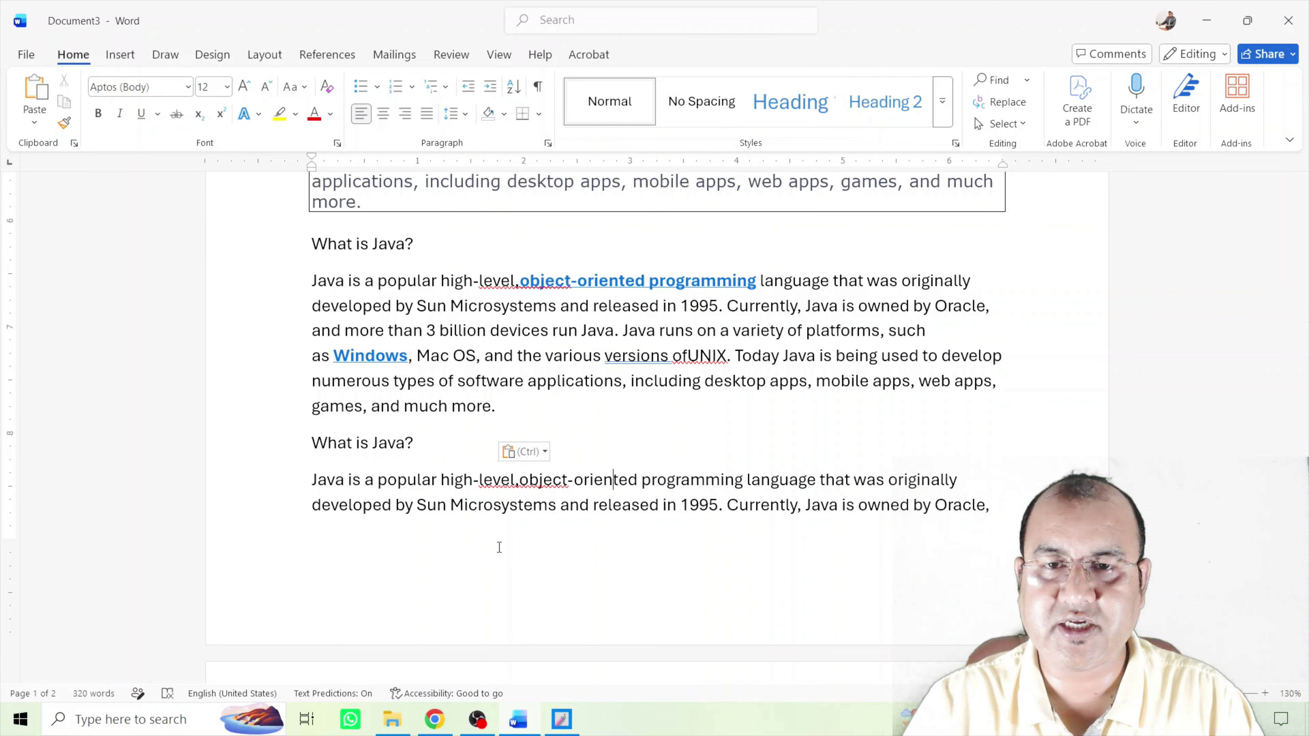
left_click(40, 127)
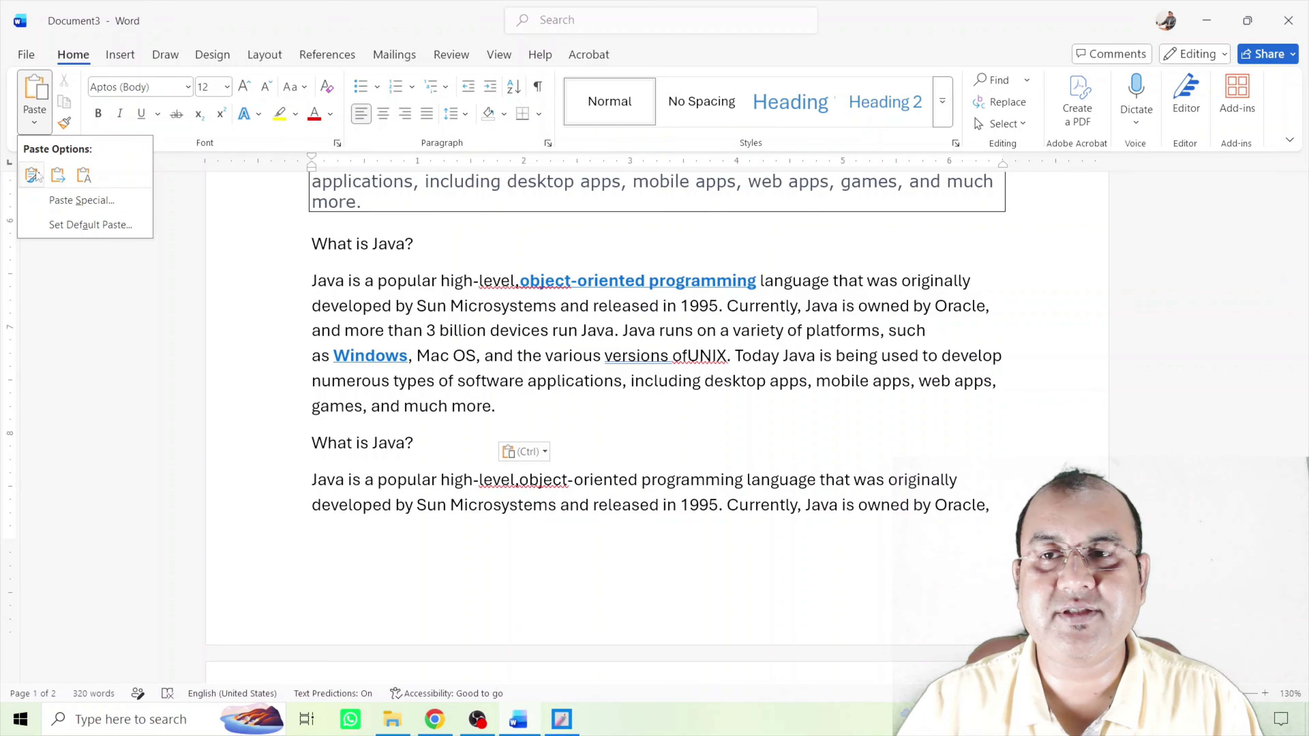
scroll(564, 536, "up", 10)
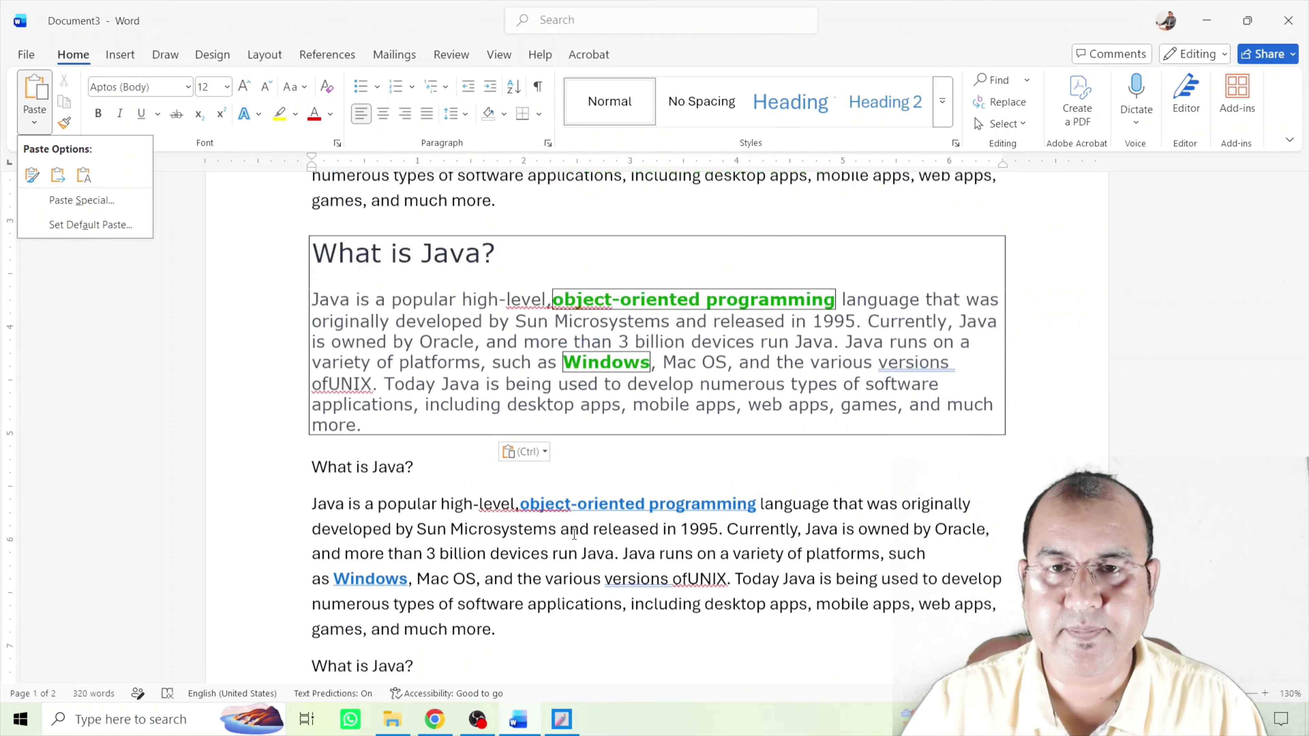
left_click(545, 401)
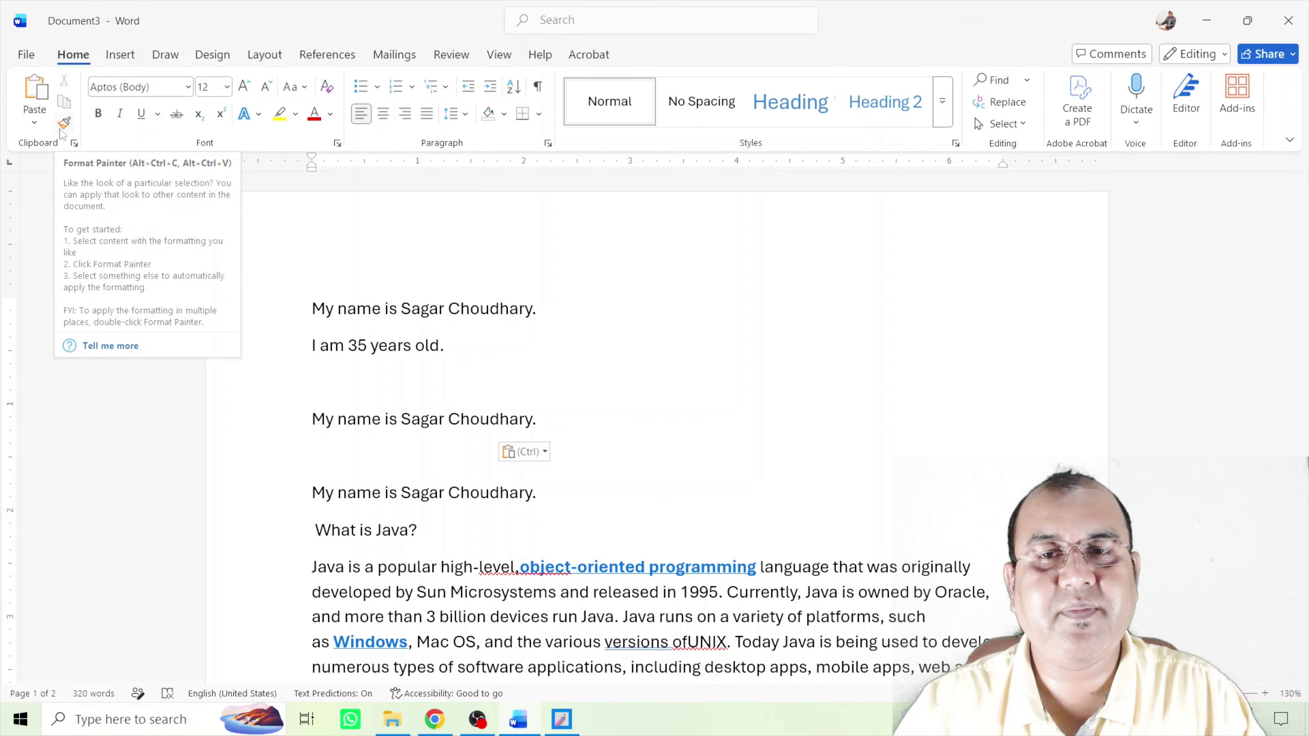
- Set the first name sentence at the start of the document to Times New Roman and enlarge it to 18 pt
left_click(463, 345)
left_click_drag(555, 308, 281, 305)
left_click(187, 86)
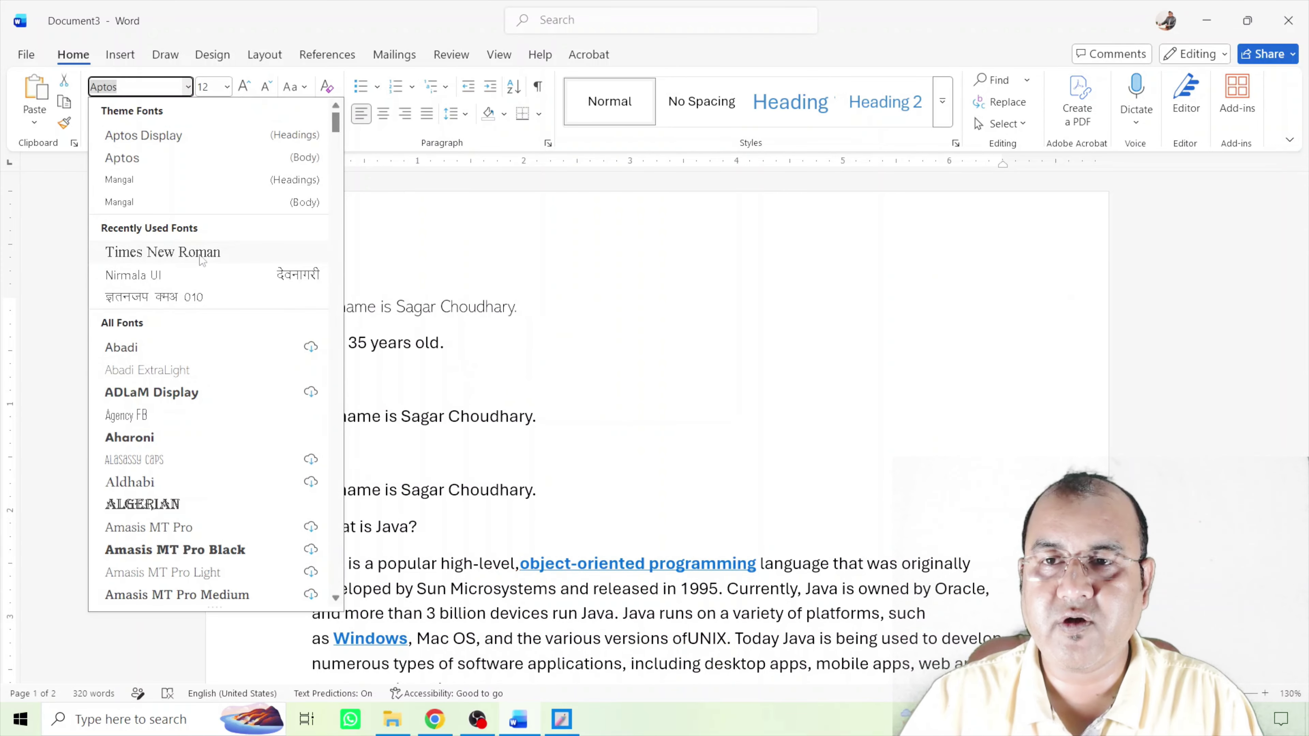
left_click(201, 254)
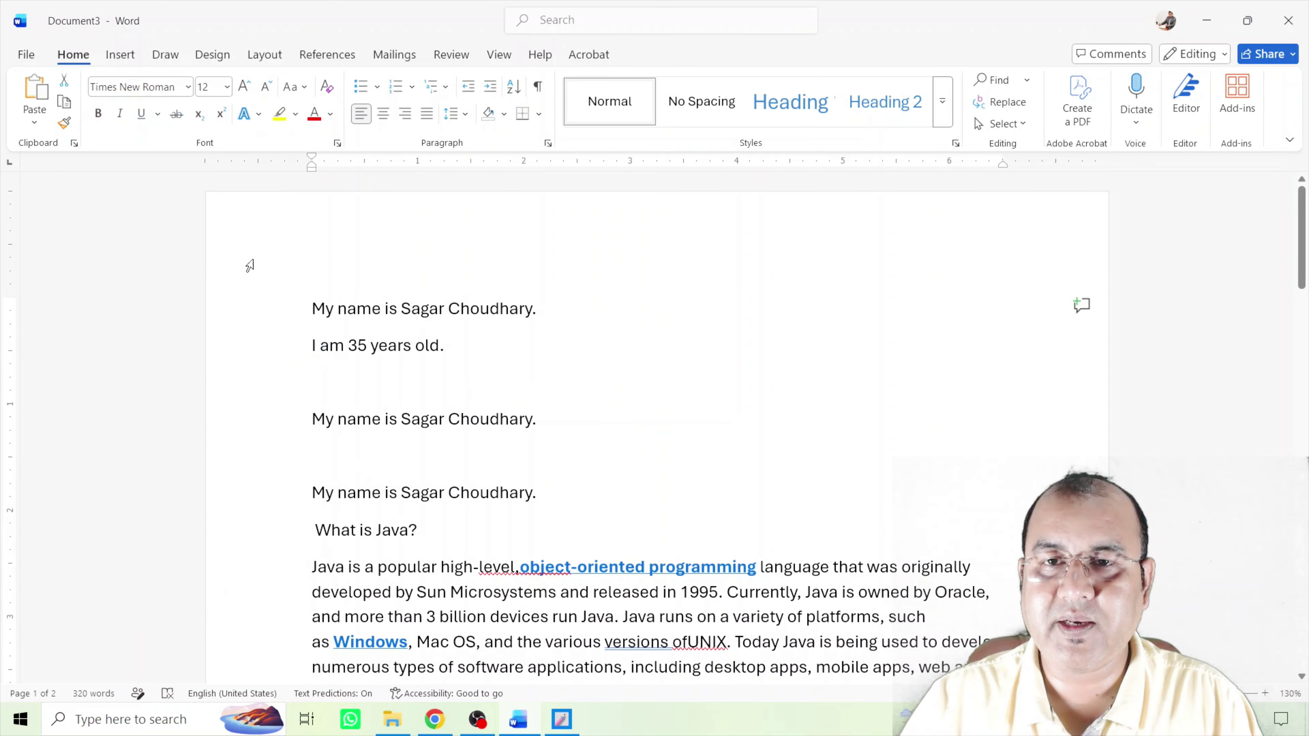
left_click(245, 86)
left_click(244, 86)
left_click(245, 86)
left_click(605, 385)
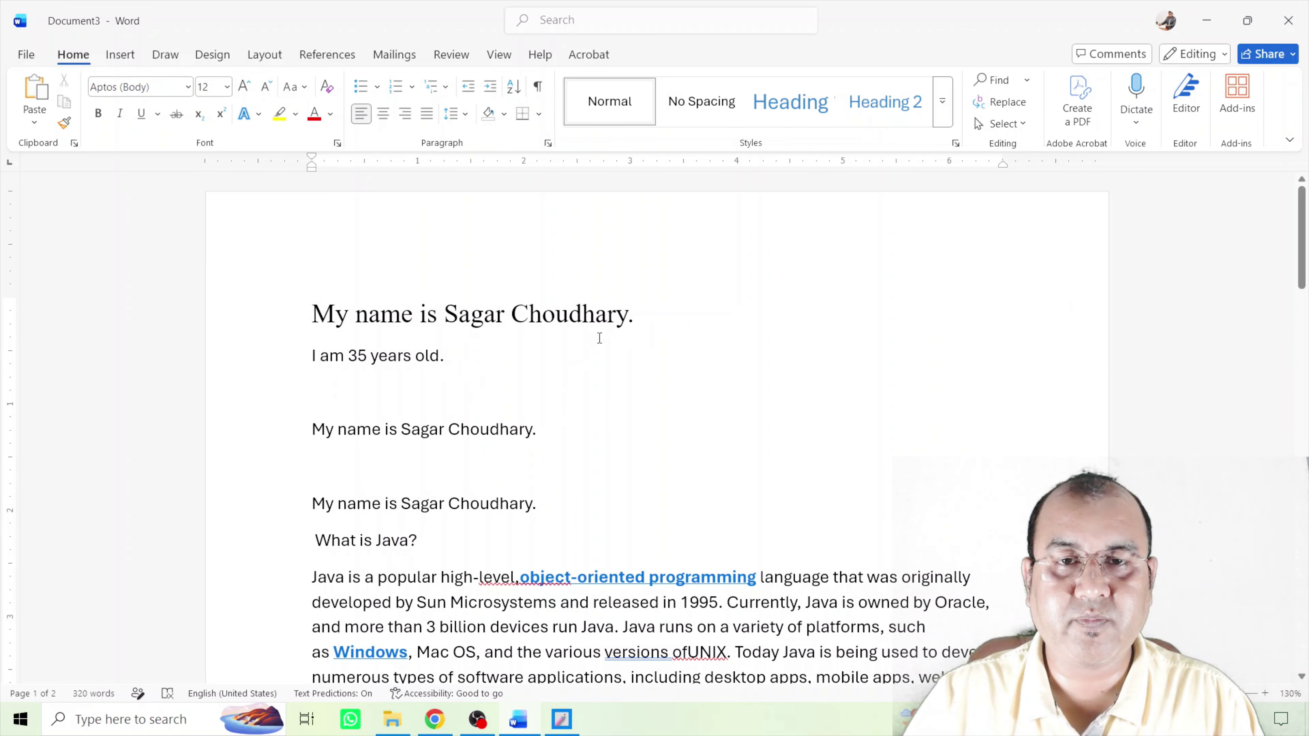
- Copy the first name sentence's formatting onto the age sentence directly below it with Format Painter
left_click_drag(645, 314, 310, 314)
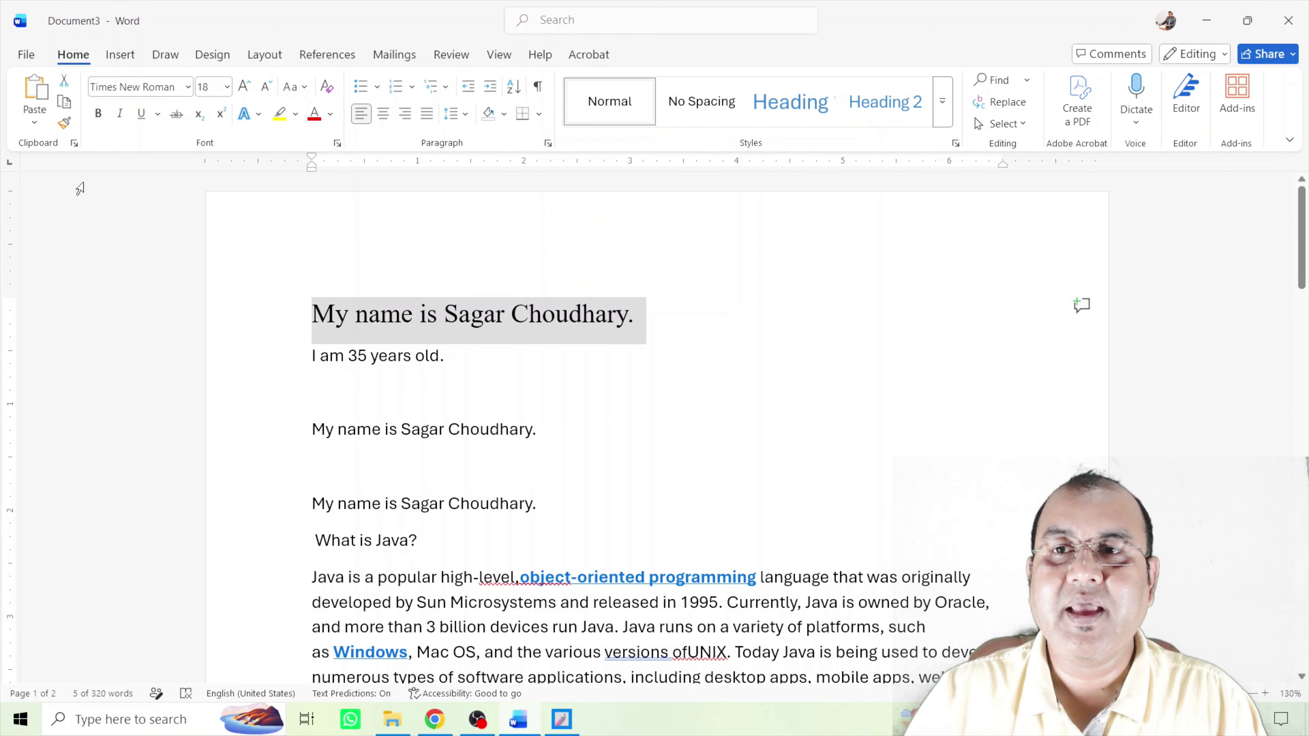
left_click(65, 124)
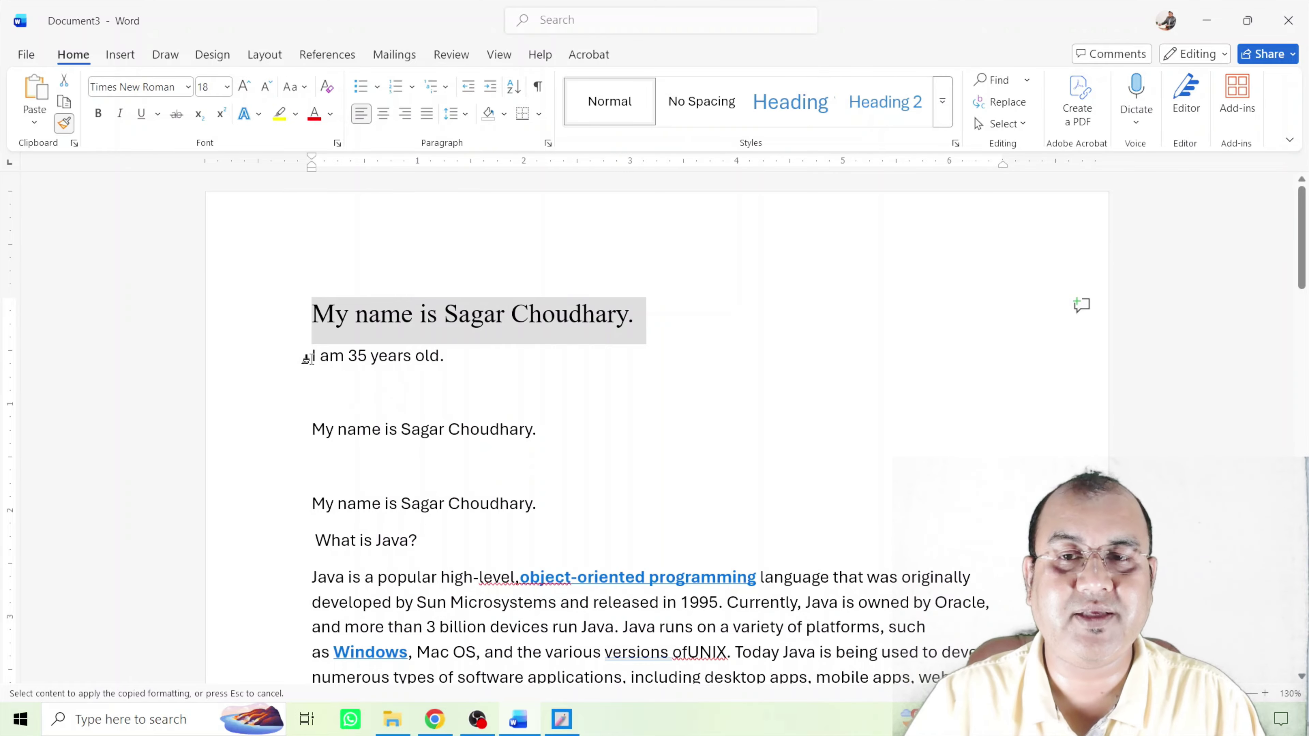
left_click_drag(309, 356, 454, 360)
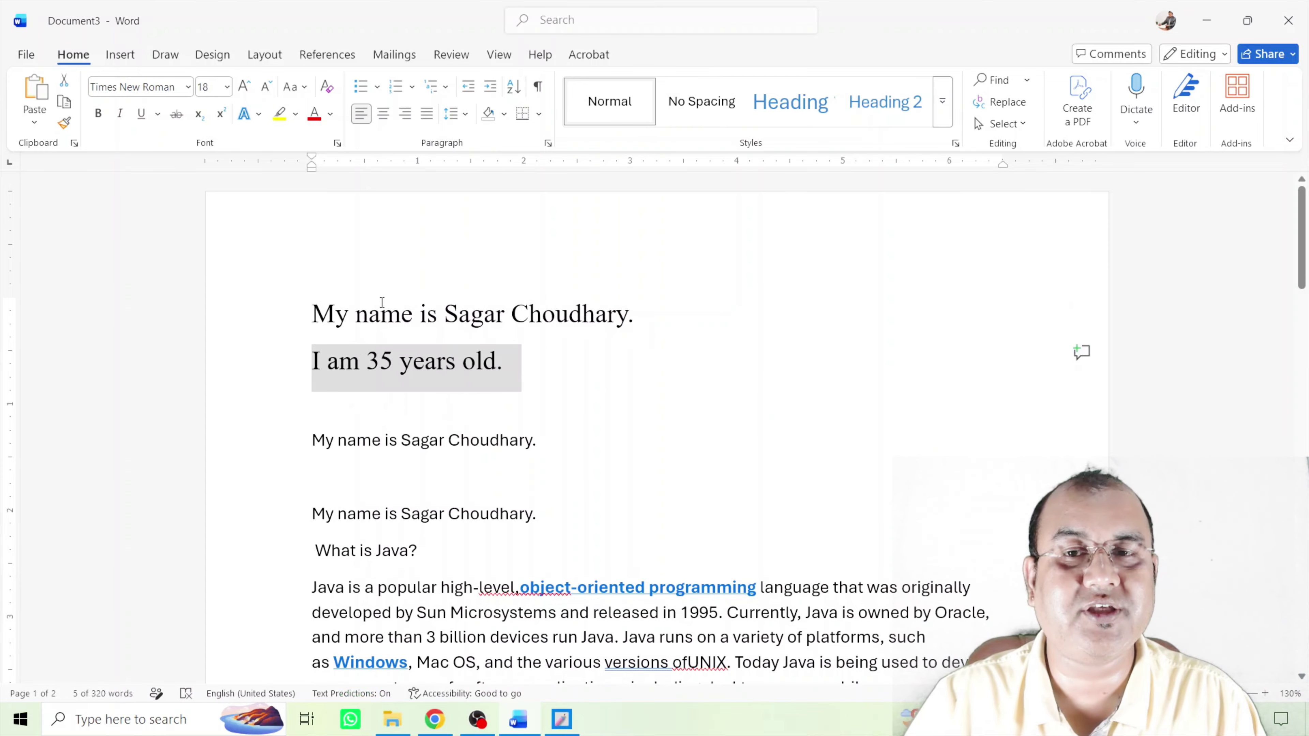
left_click(550, 372)
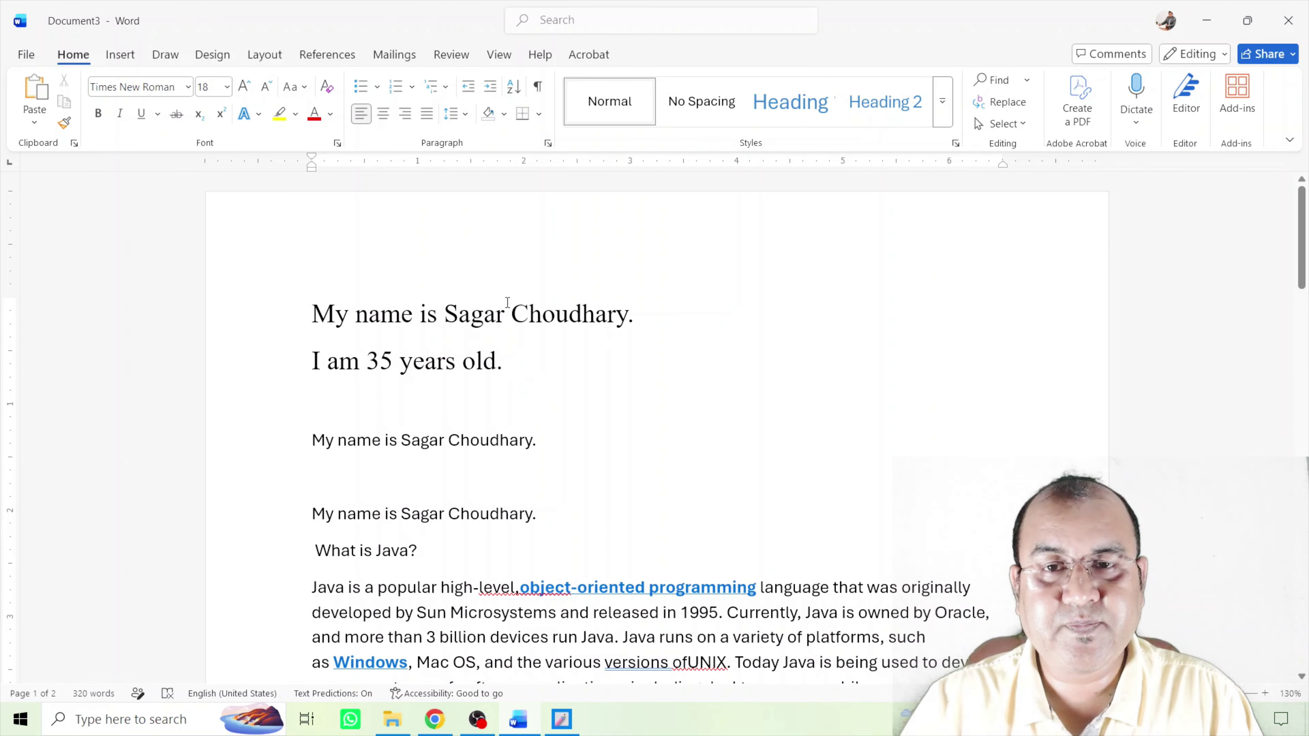
- Copy the first name sentence's formatting onto the first "What is Java?" line with Format Painter
left_click_drag(635, 314, 308, 315)
left_click(63, 122)
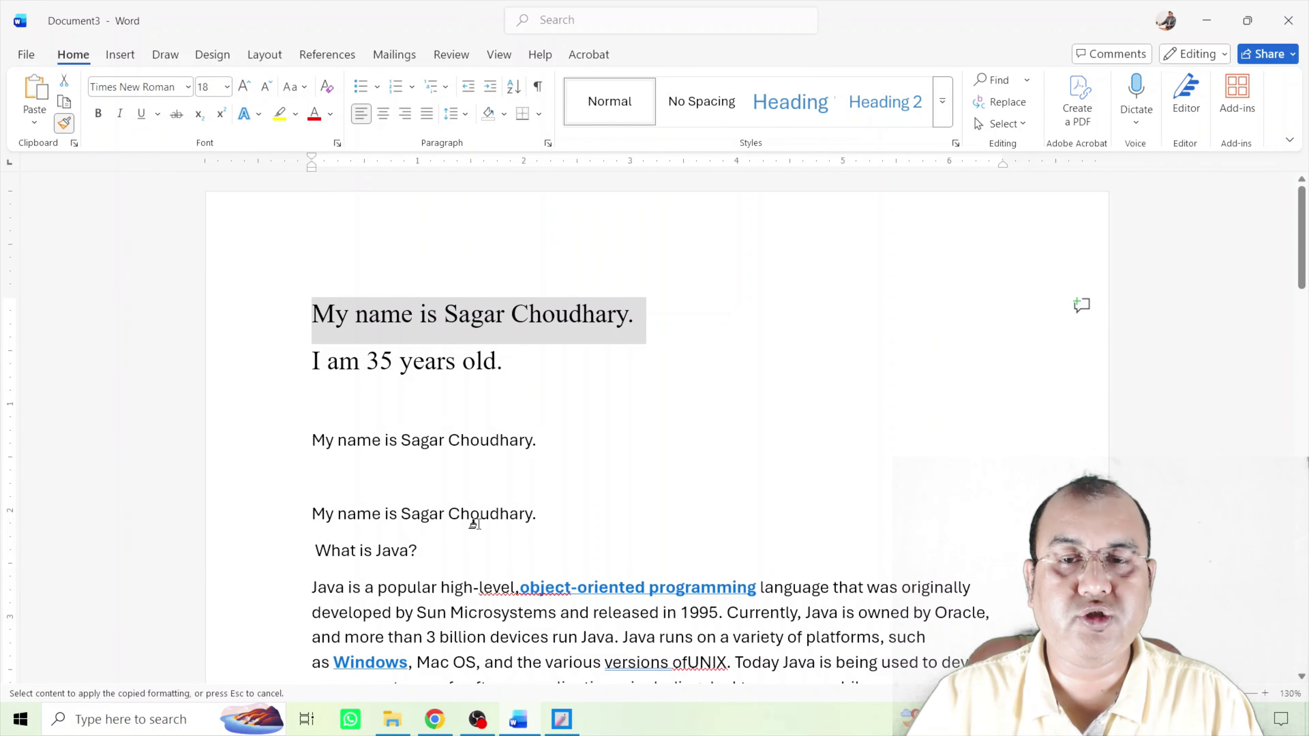
scroll(499, 415, "down", 1)
left_click_drag(313, 500, 418, 503)
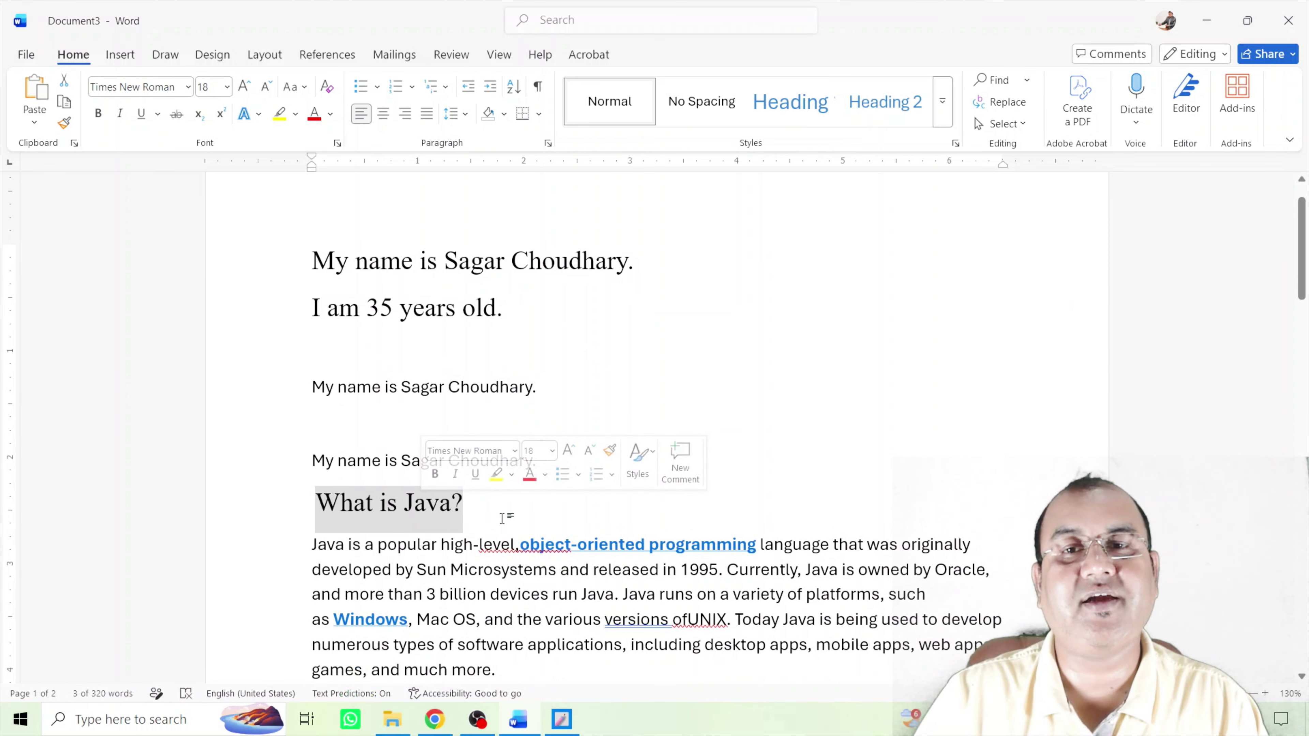
left_click(446, 356)
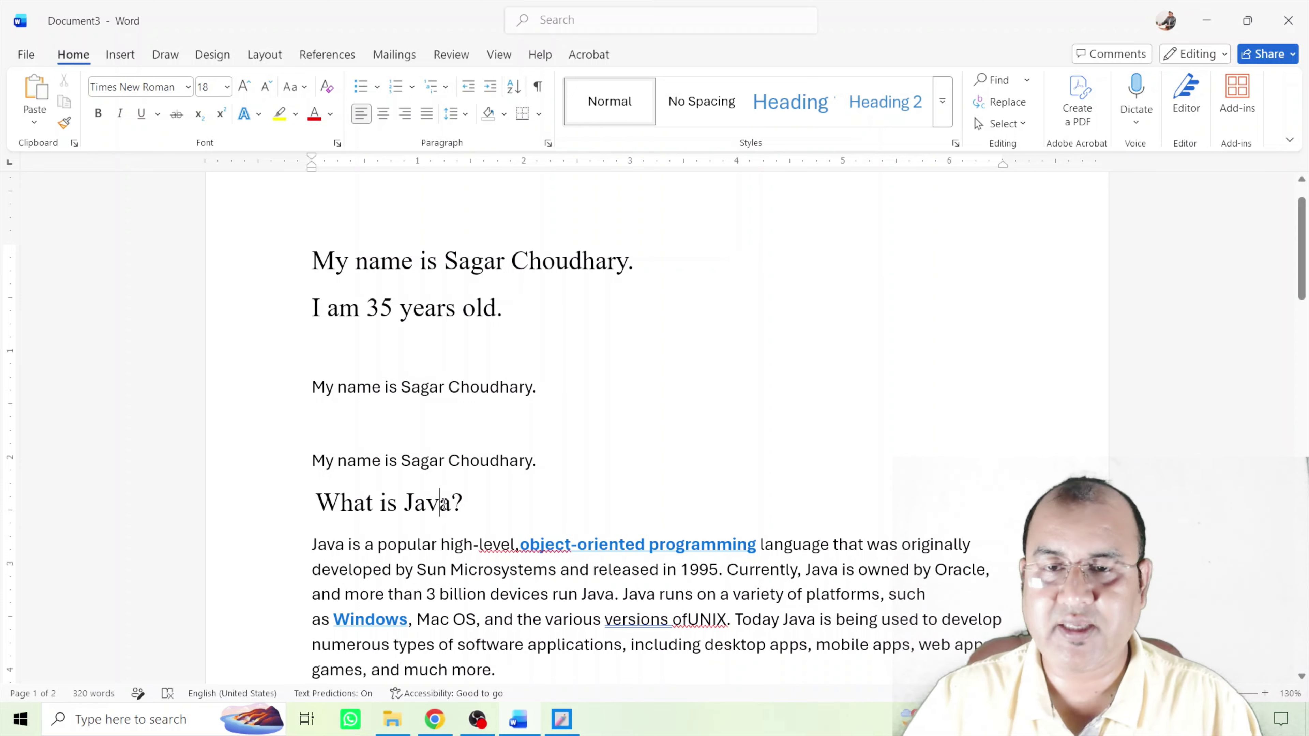
- Clear all formatting from the first "What is Java?" line
triple_click(471, 509)
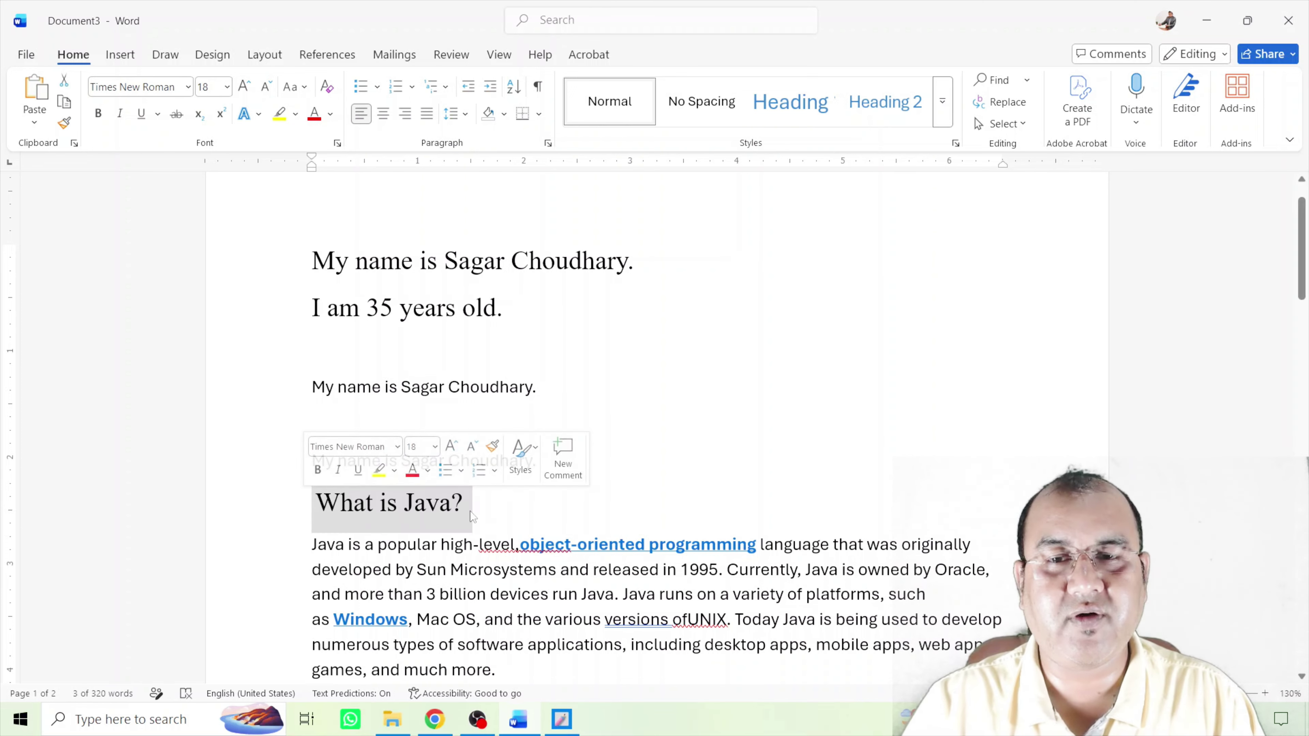
left_click(490, 499)
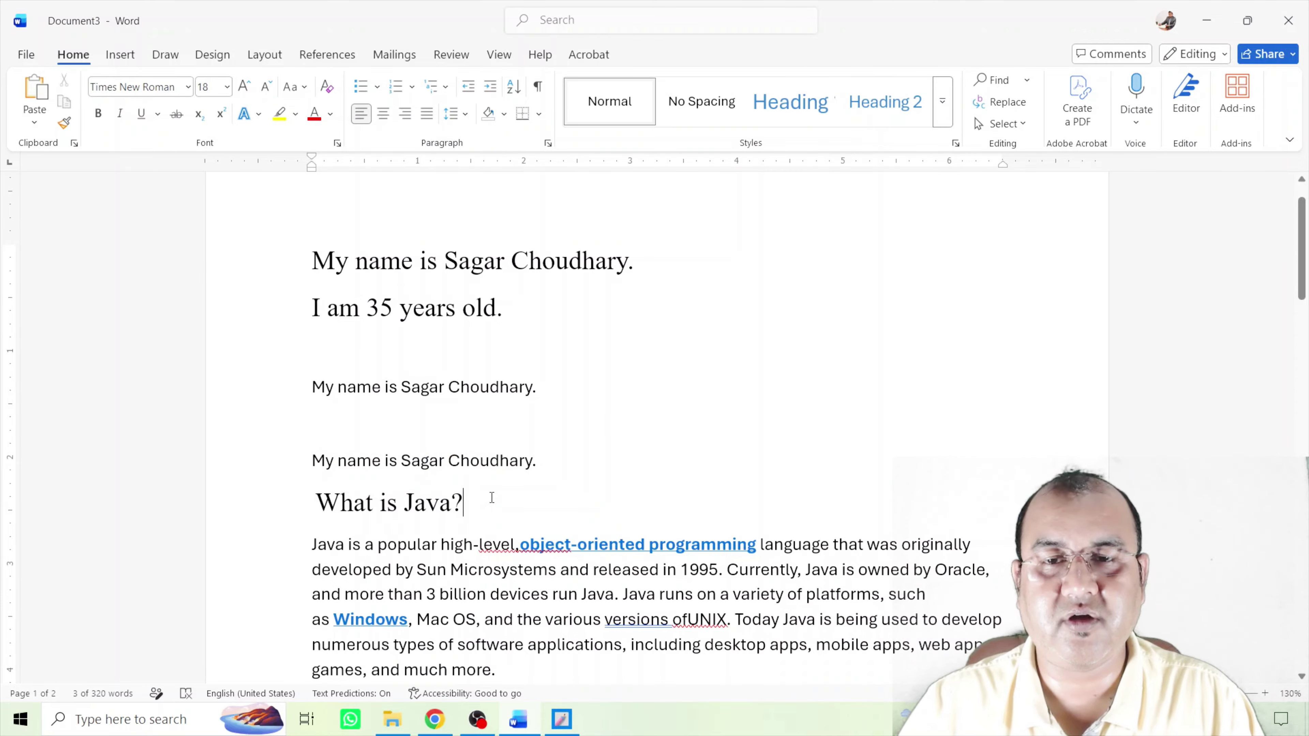
left_click_drag(471, 501, 325, 499)
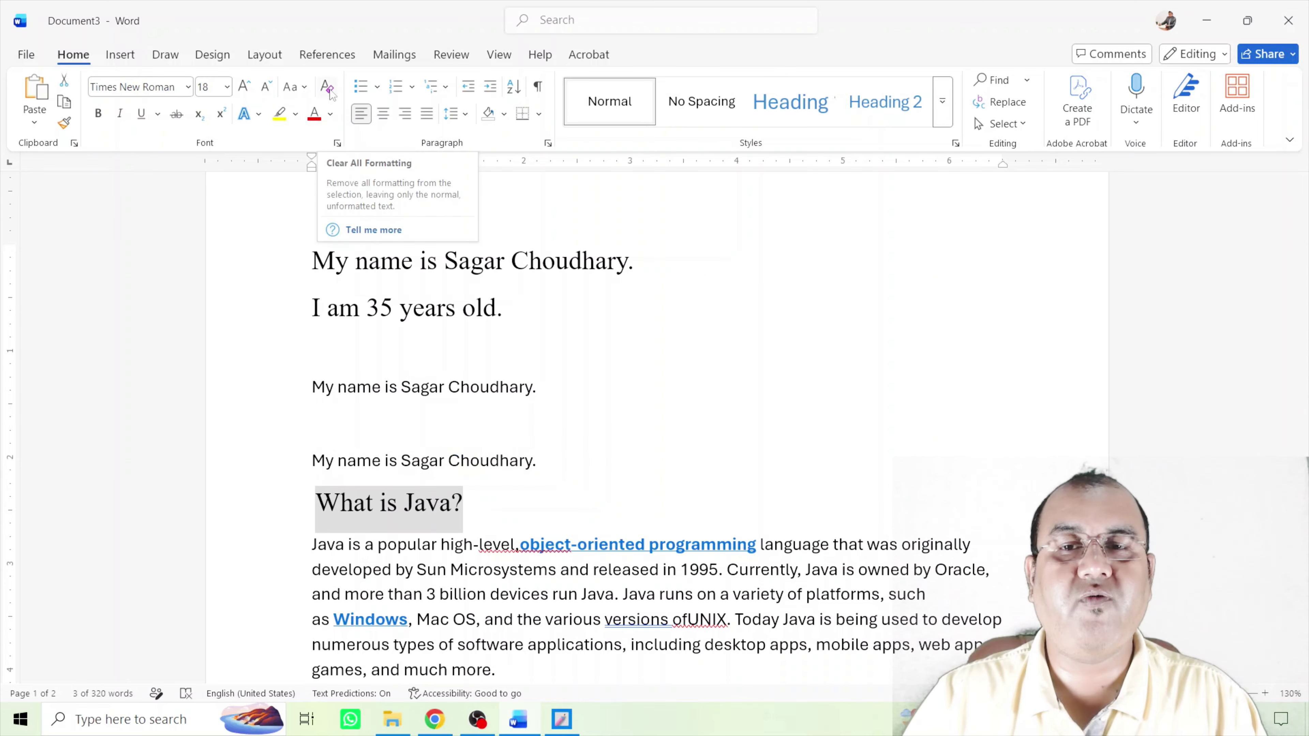
left_click(328, 88)
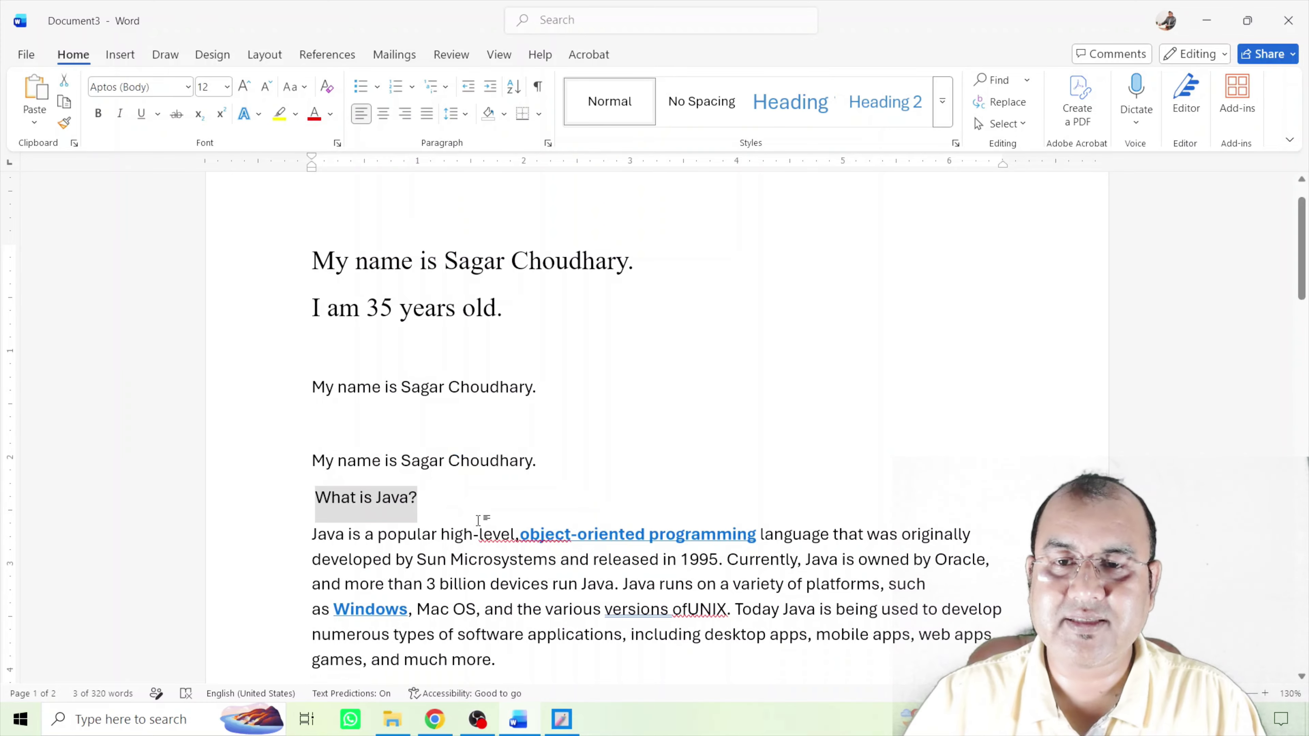
left_click(486, 506)
left_click(364, 499)
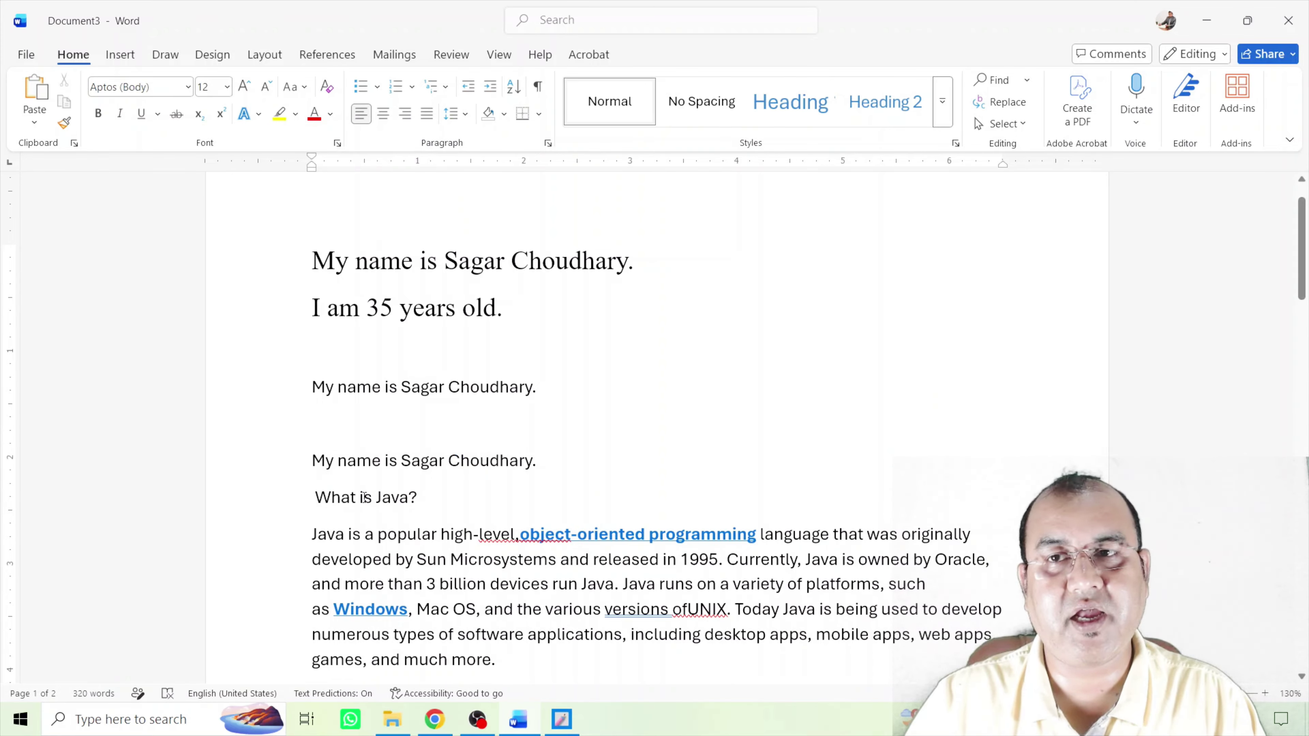